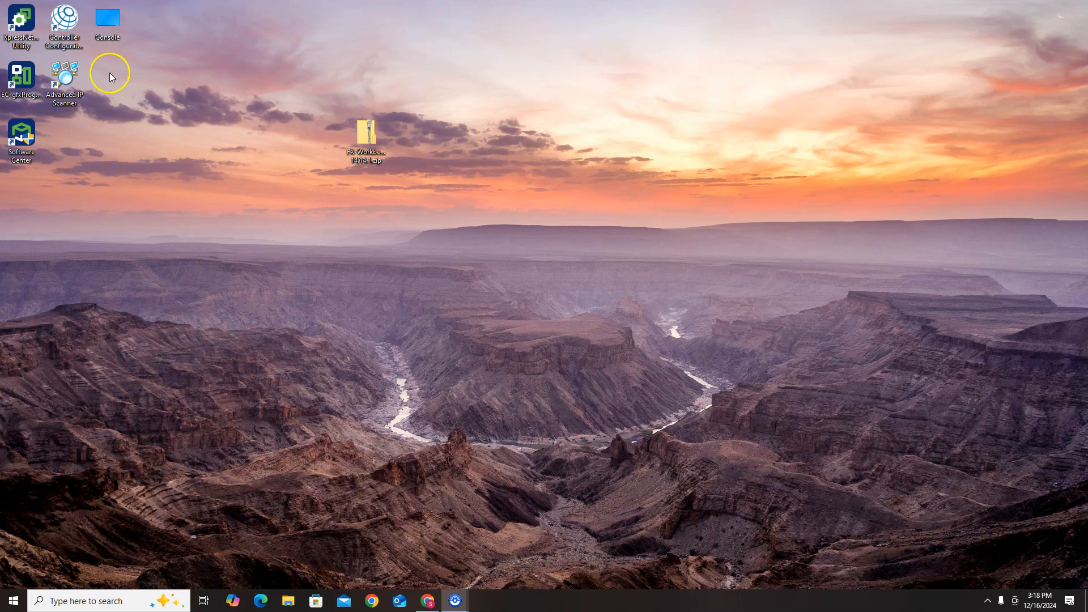
# Step: Set the Console folder and the FX-Workbench zip apart from the other desktop icons, and review the shortcuts inside the Console folder
pyautogui.moveTo(110, 26); pyautogui.dragTo(182, 56)
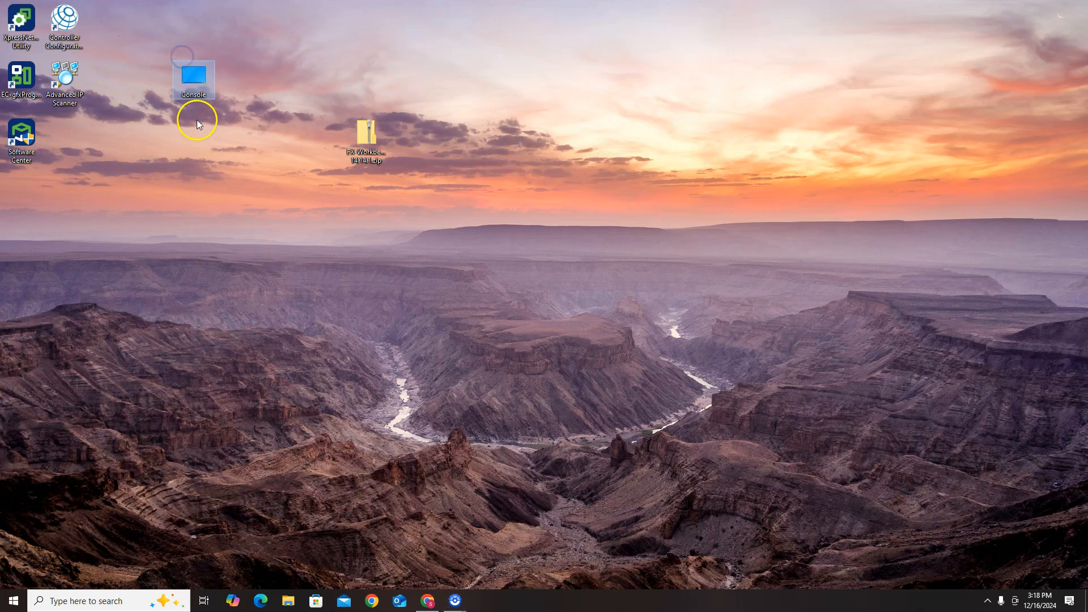
pyautogui.doubleClick(195, 79)
pyautogui.moveTo(442, 57); pyautogui.dragTo(398, 199)
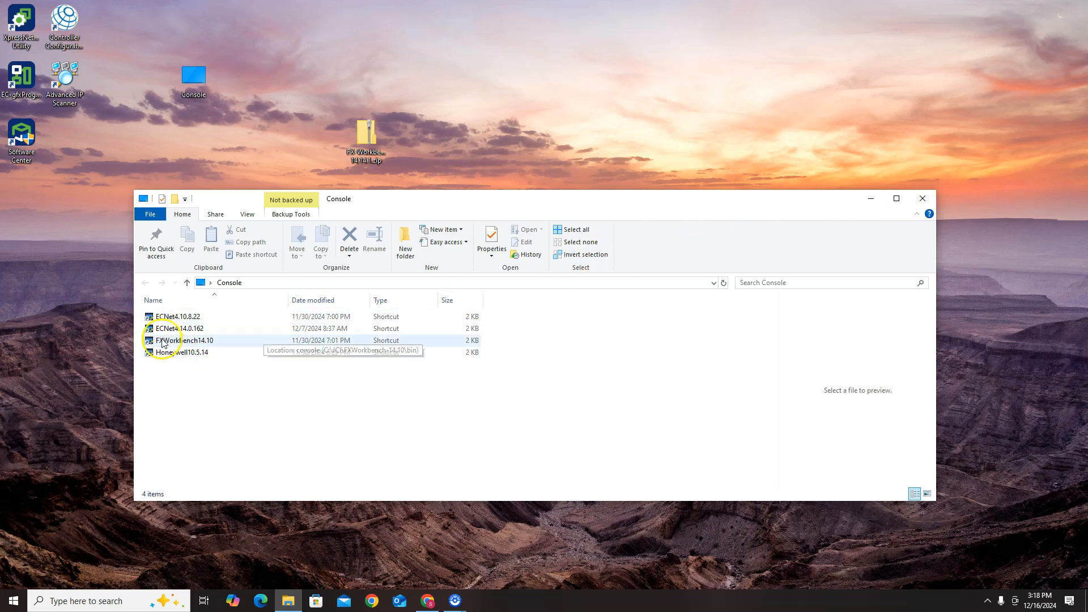
pyautogui.click(923, 199)
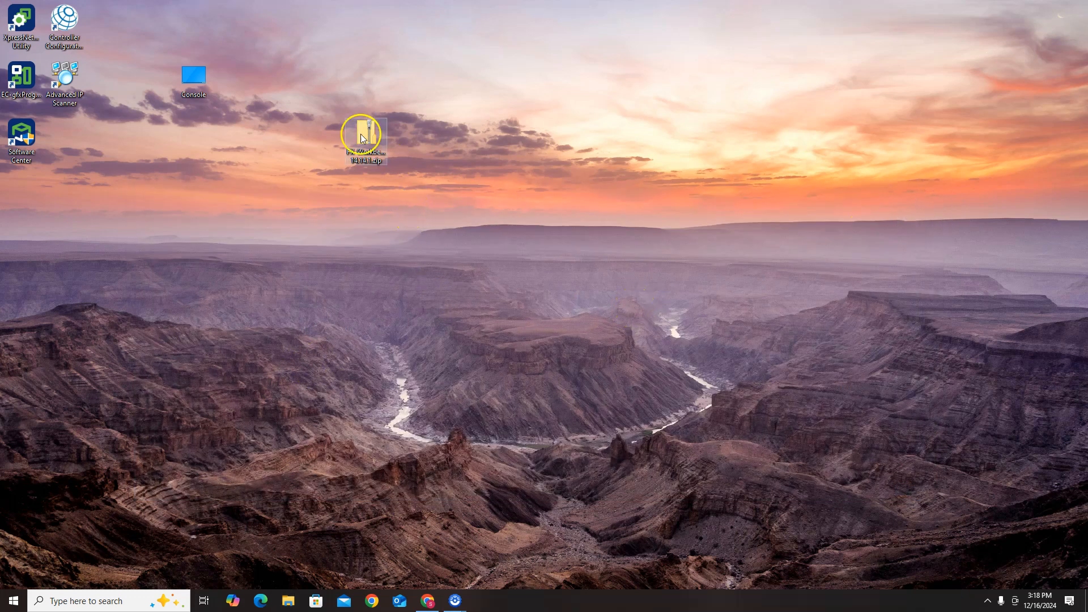
pyautogui.moveTo(327, 138); pyautogui.dragTo(290, 81)
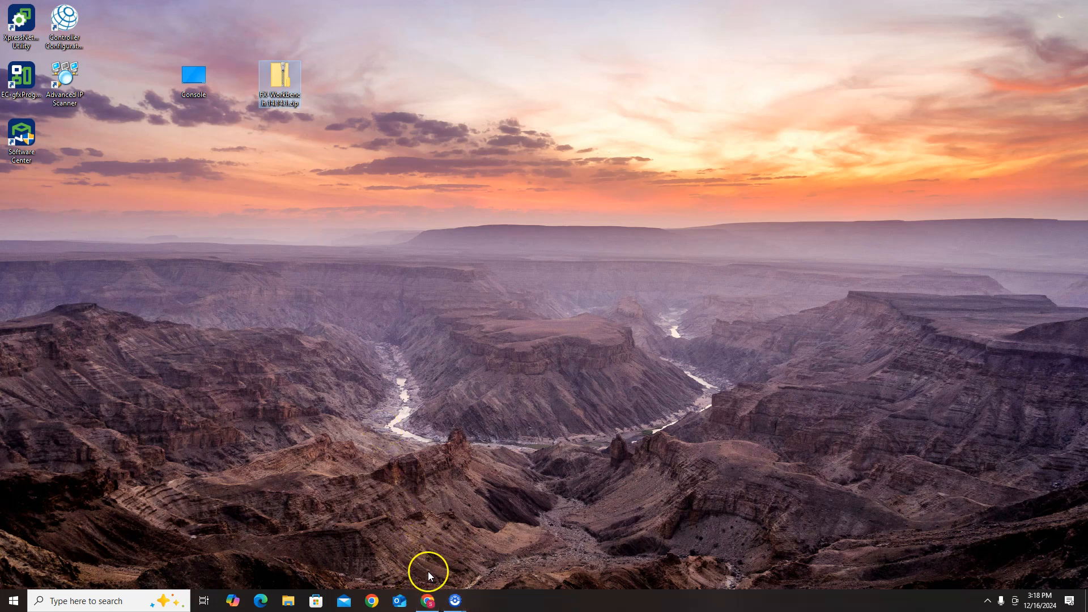
# Step: Switch to Chrome and examine the Workplace Launcher 3.1 download article on the Cochrane Tech Support site
pyautogui.click(428, 601)
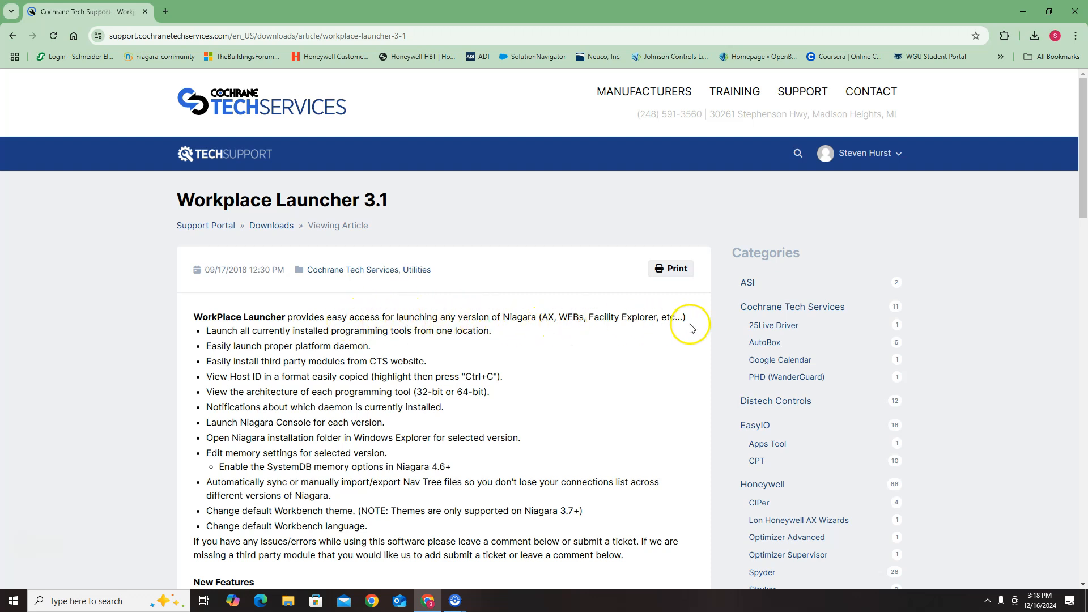
pyautogui.scroll(-4, 401, 425)
pyautogui.scroll(4, 402, 425)
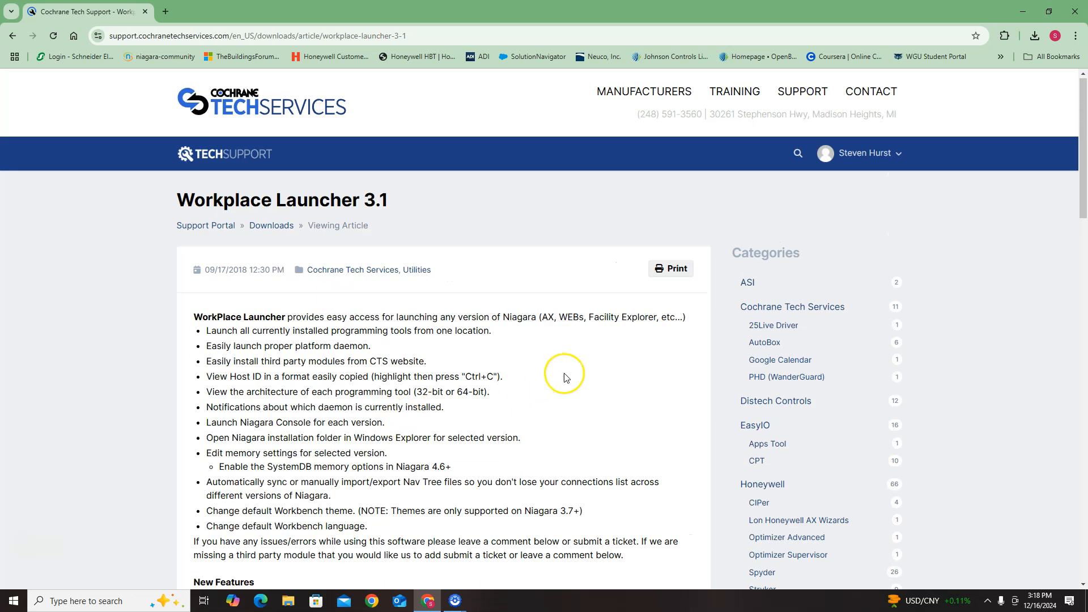
pyautogui.click(1031, 11)
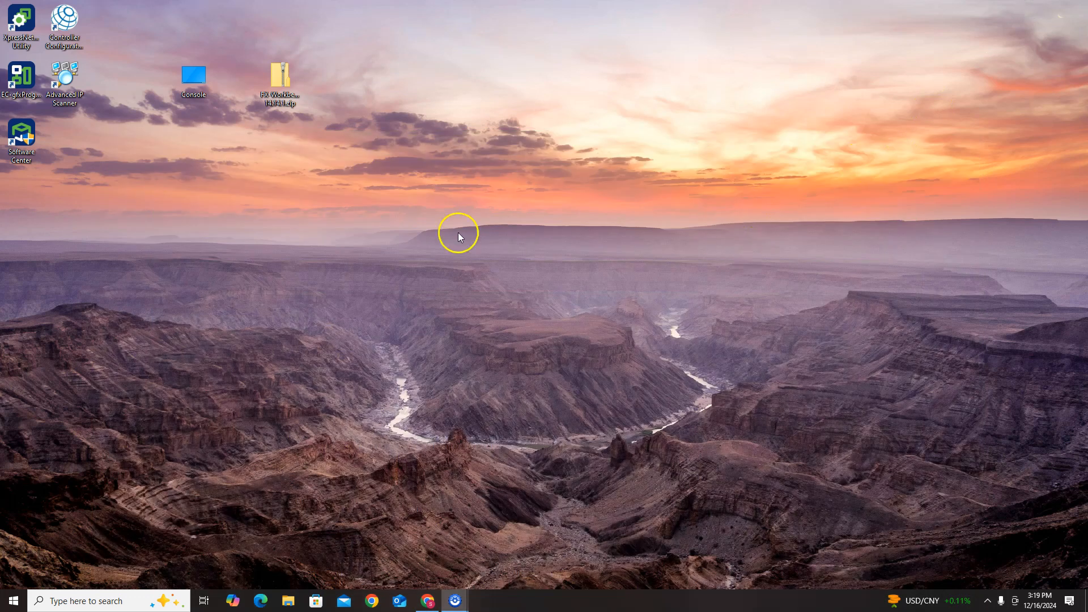
# Step: Move the FX-Workbench zip farther from the Console folder and check that folder's console shortcuts once more
pyautogui.moveTo(281, 79); pyautogui.dragTo(322, 107)
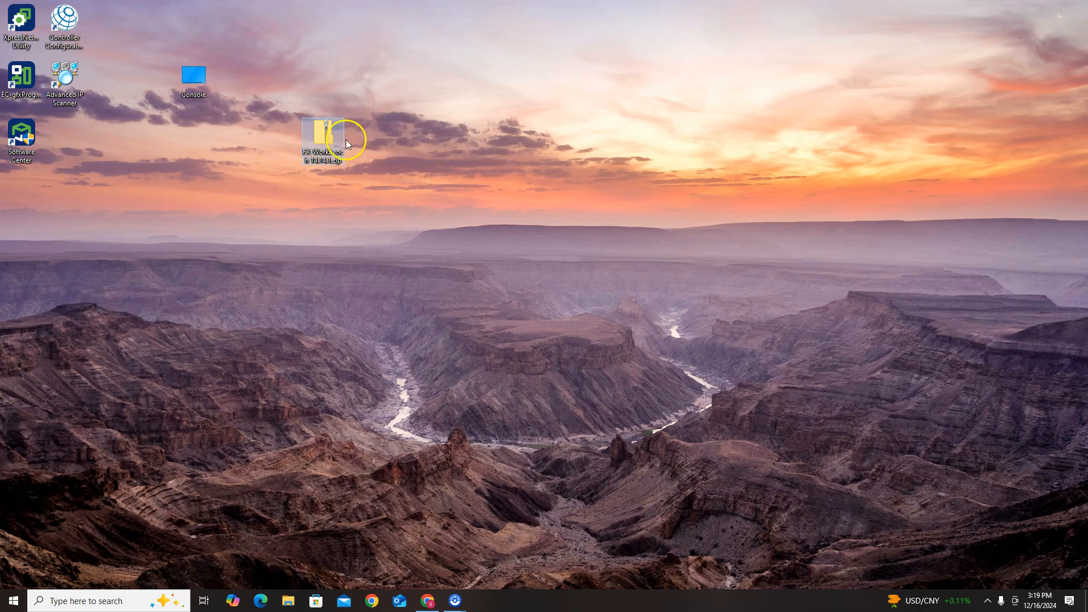
pyautogui.doubleClick(193, 77)
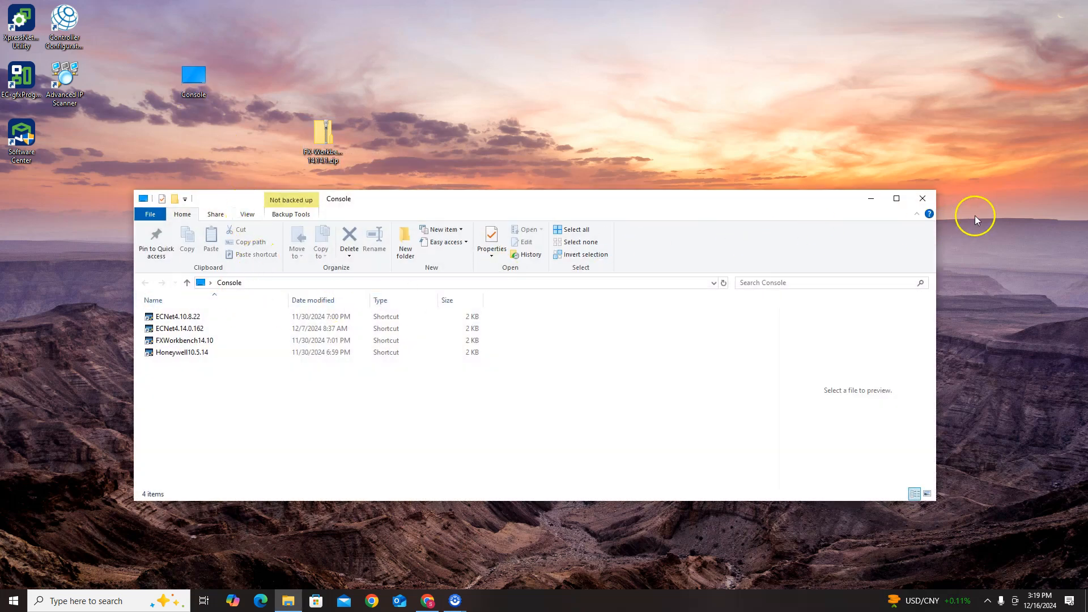
pyautogui.click(922, 199)
# Step: Extract the FX-Workbench 14.14.1 zip into a folder of the same name on the desktop
pyautogui.rightClick(319, 138)
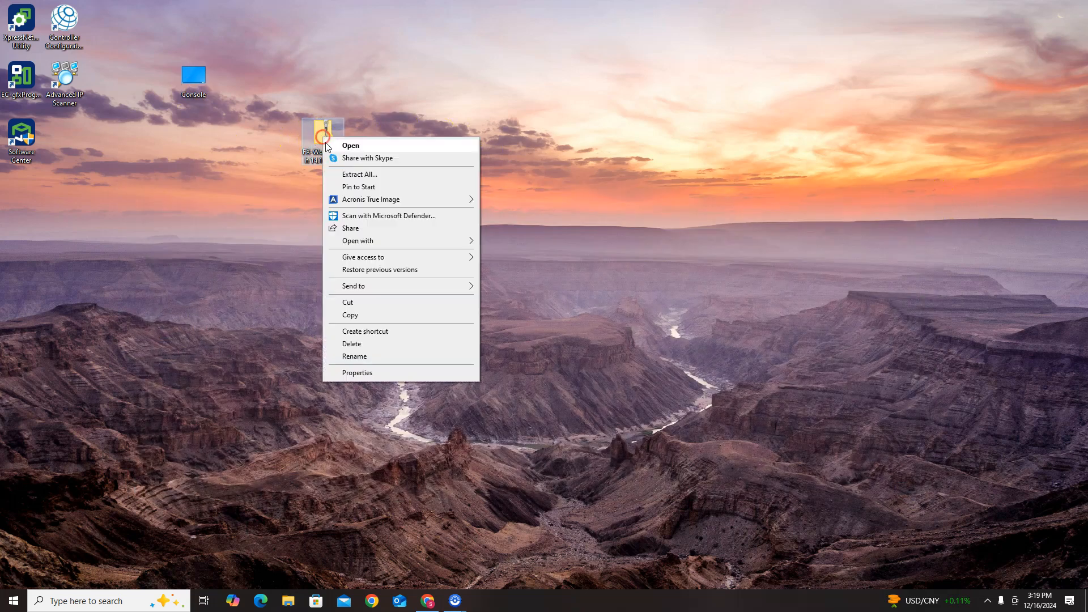
pyautogui.click(375, 175)
pyautogui.press('Return')
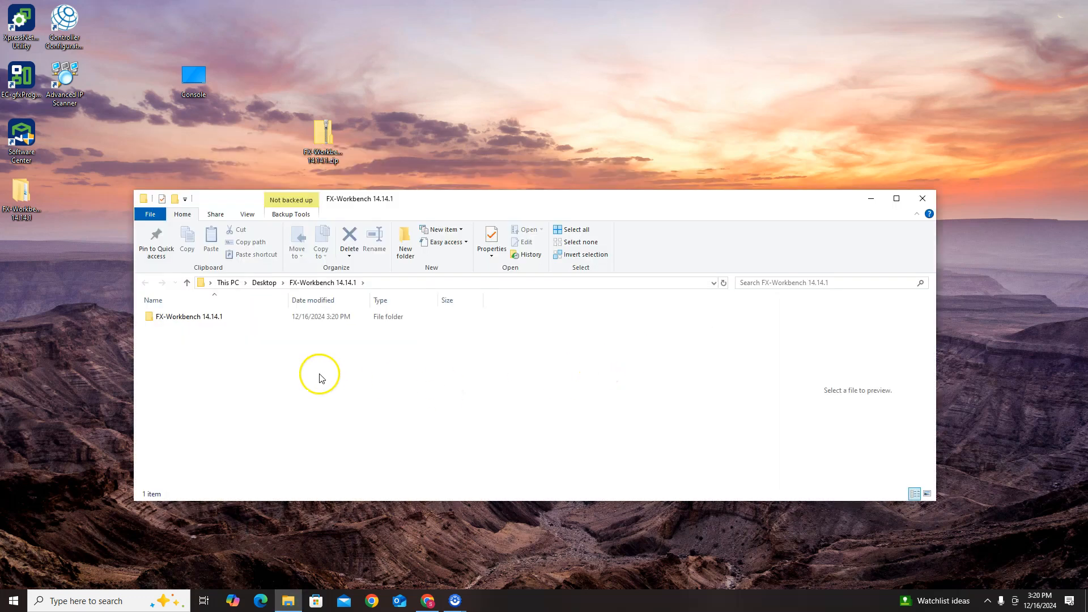
# Step: Run Installer_x64.exe from the extracted folder and install FX Workbench 14.14.1 to C:\JCI\FXWorkbench-14.14 as an installation tool
pyautogui.doubleClick(179, 318)
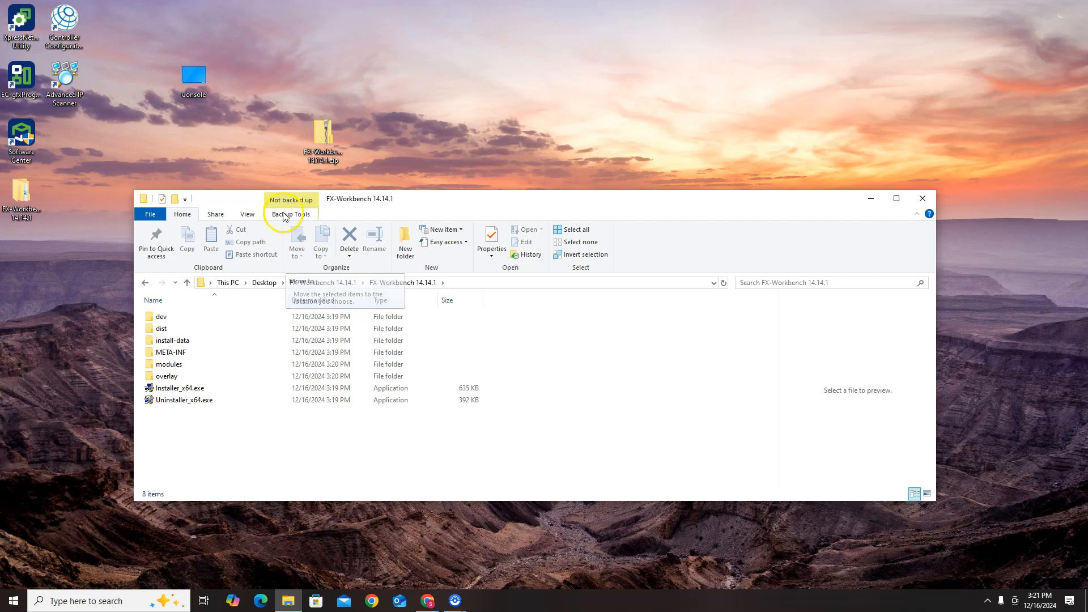
pyautogui.doubleClick(170, 390)
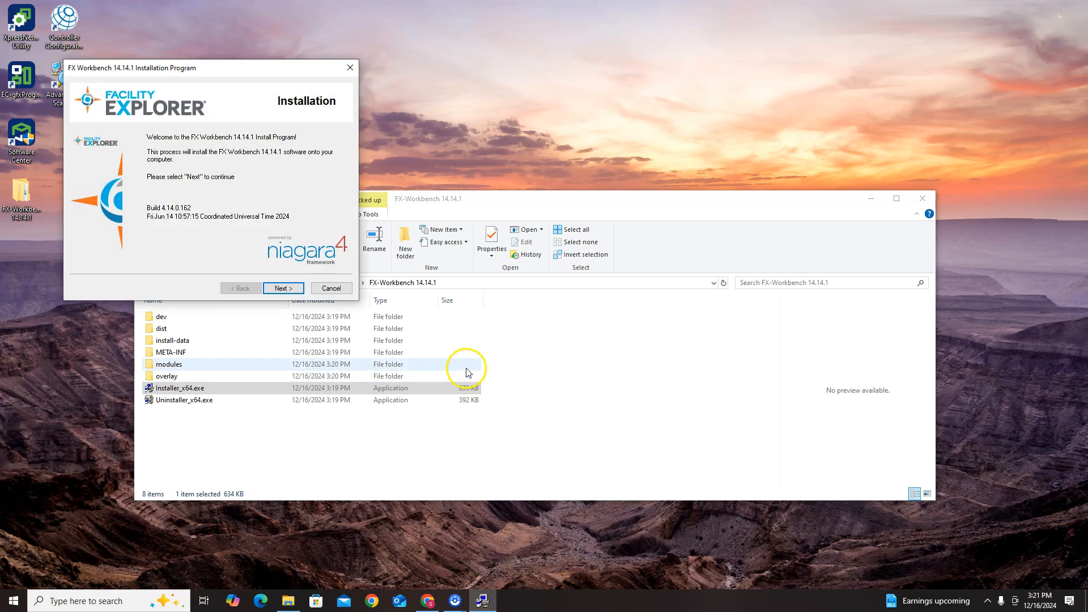
pyautogui.click(283, 289)
pyautogui.click(293, 257)
pyautogui.click(283, 288)
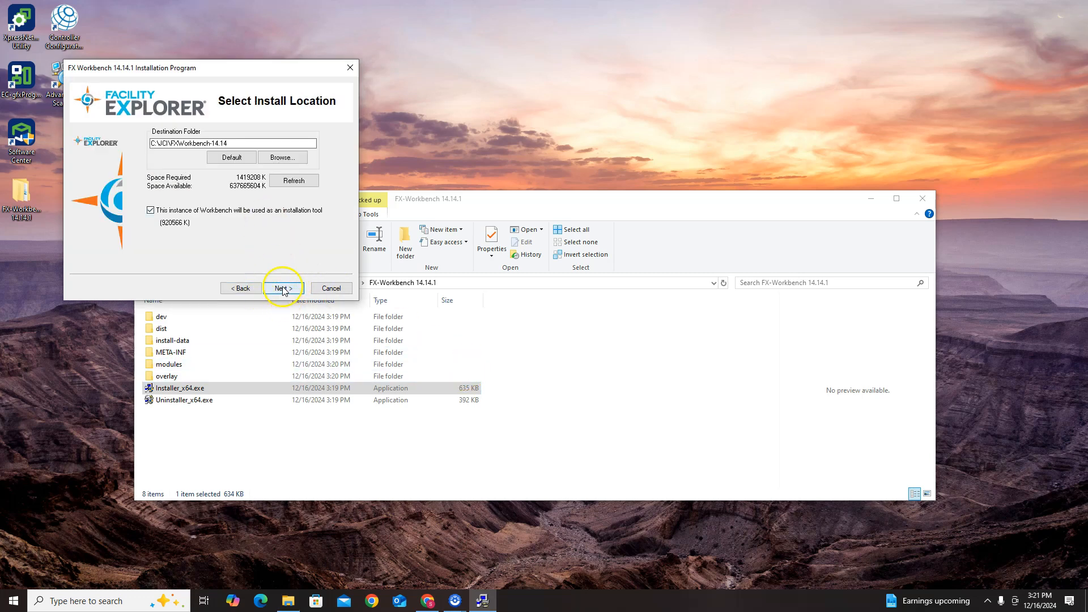
pyautogui.click(283, 290)
pyautogui.click(565, 341)
pyautogui.click(283, 289)
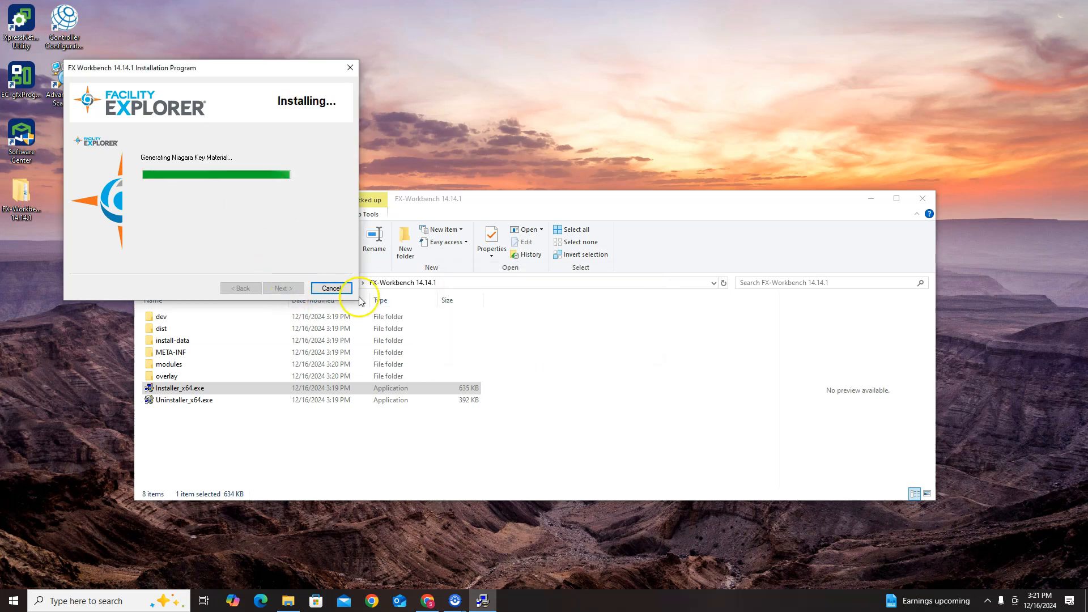
pyautogui.click(923, 198)
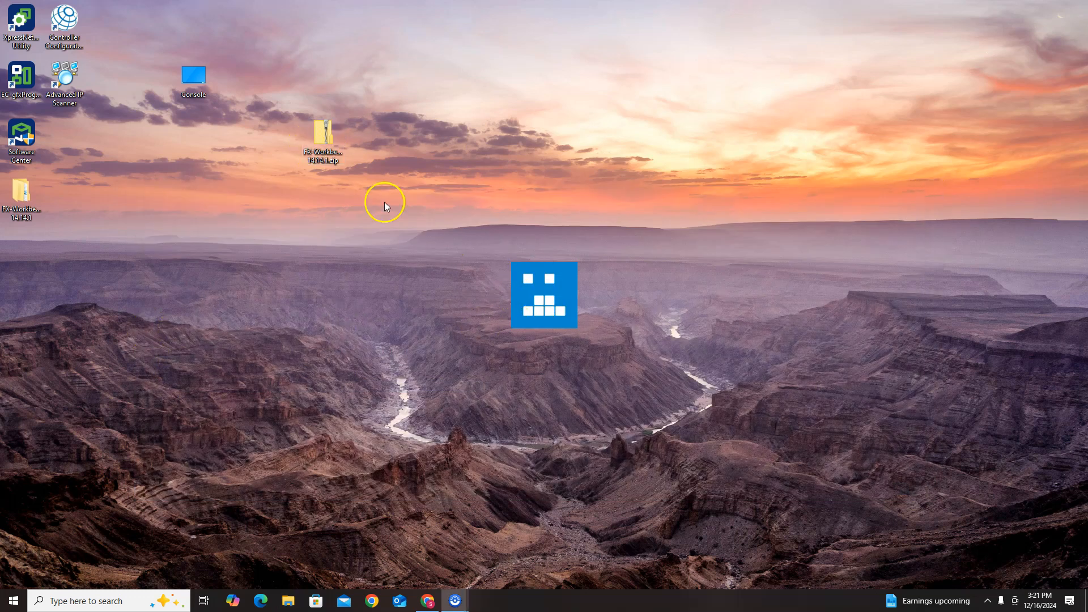
# Step: Delete the FX-Workbench 14.14.1 zip from the desktop and try to delete the extracted folder
pyautogui.rightClick(329, 140)
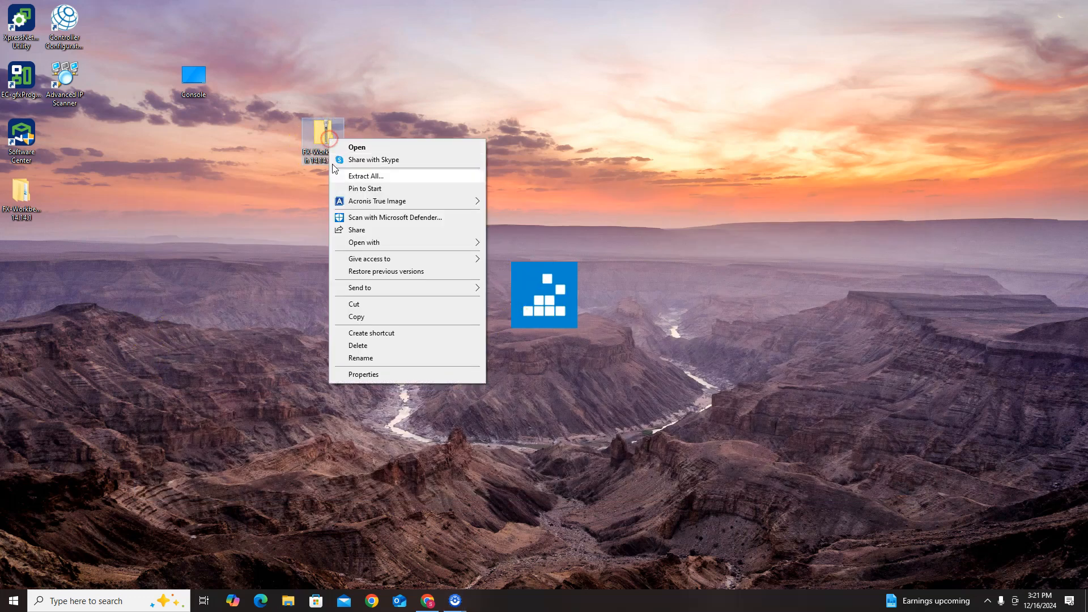
pyautogui.click(374, 345)
pyautogui.rightClick(21, 196)
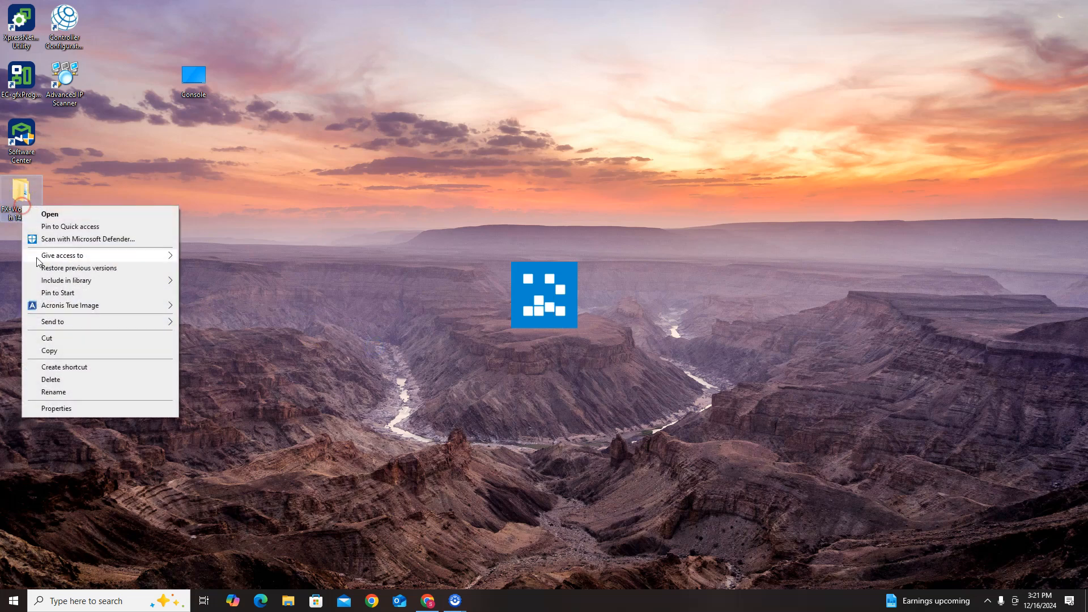
pyautogui.click(88, 381)
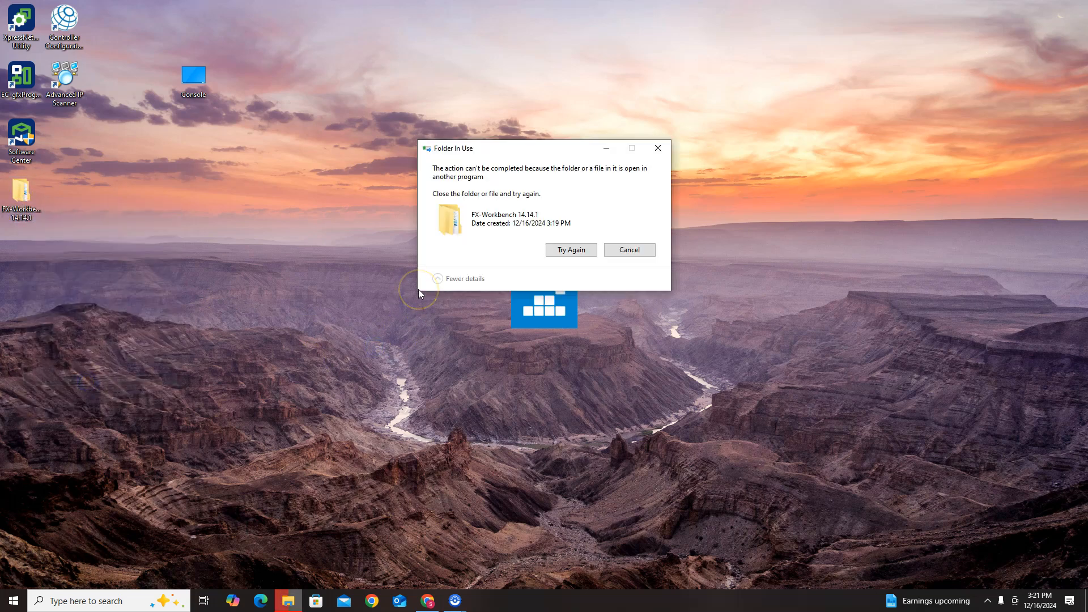
pyautogui.click(629, 250)
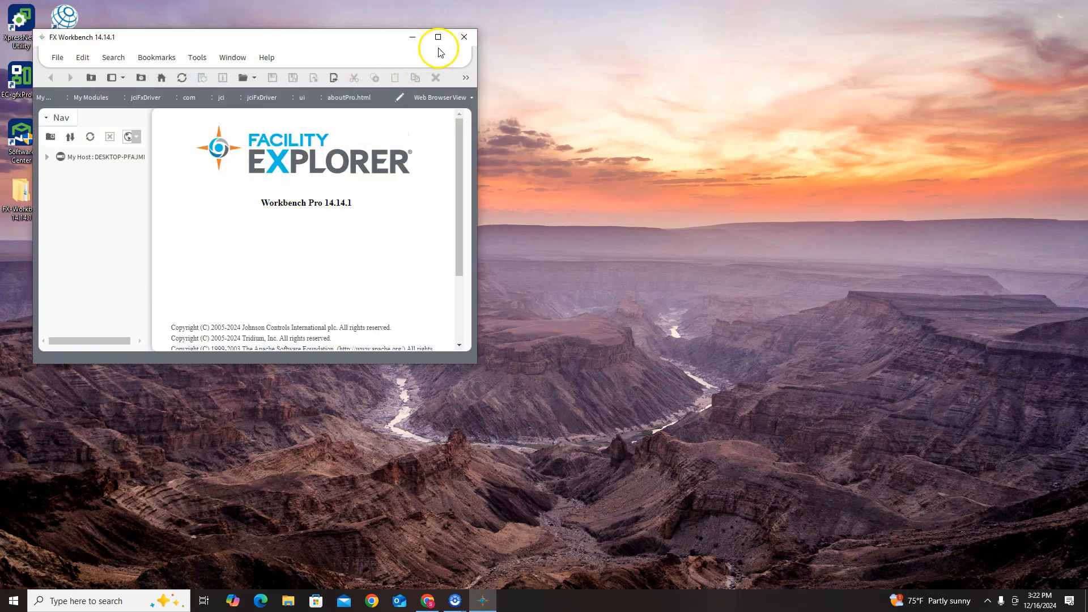
# Step: Close FX Workbench and open the C:\JCI\FXWorkbench-14.14\bin folder in File Explorer
pyautogui.click(463, 37)
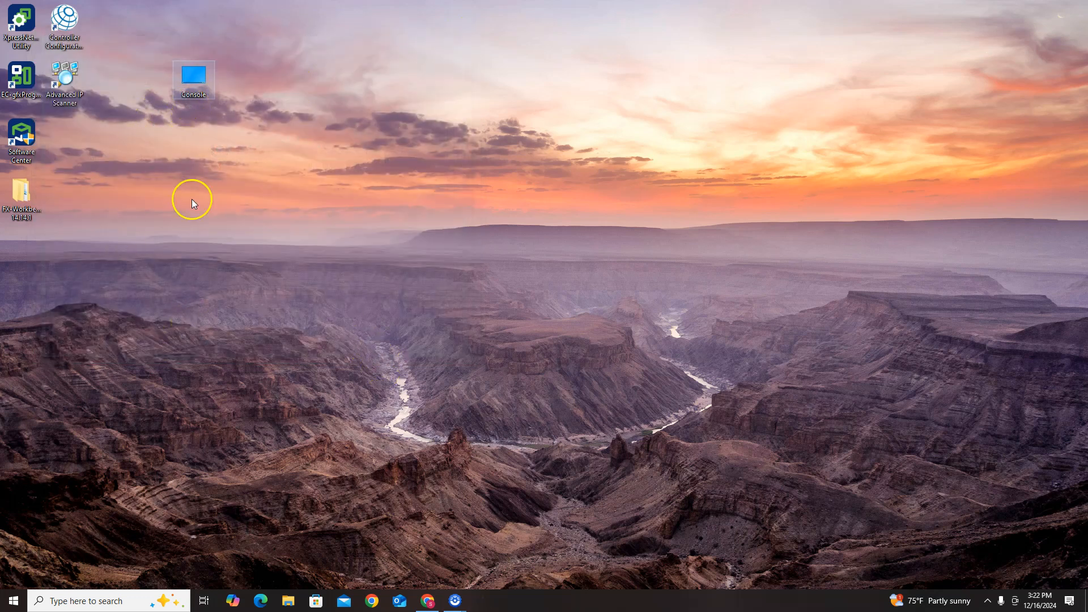
pyautogui.click(289, 602)
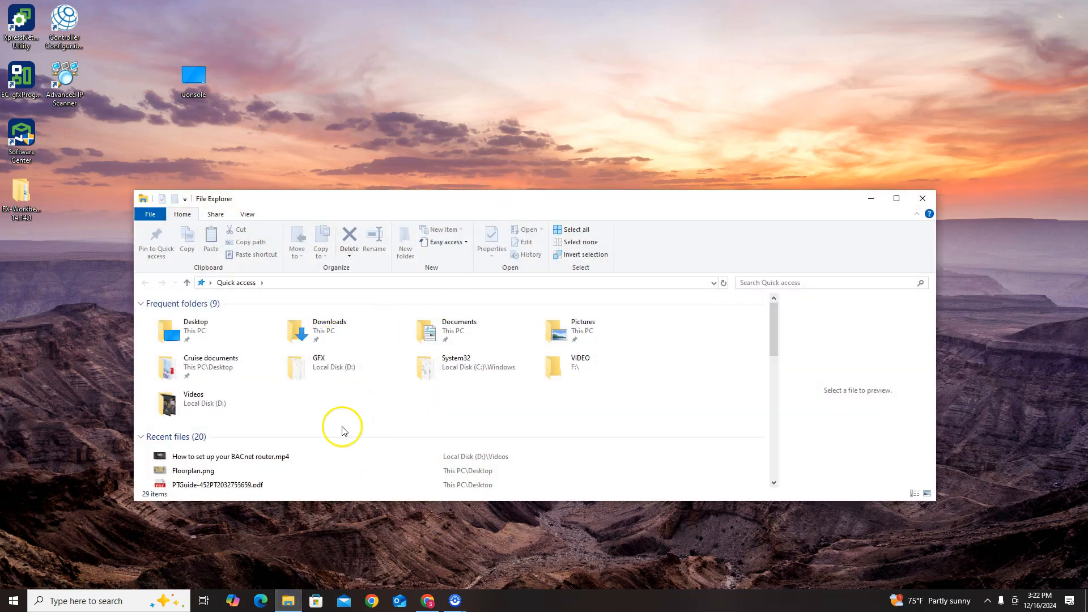
pyautogui.click(187, 282)
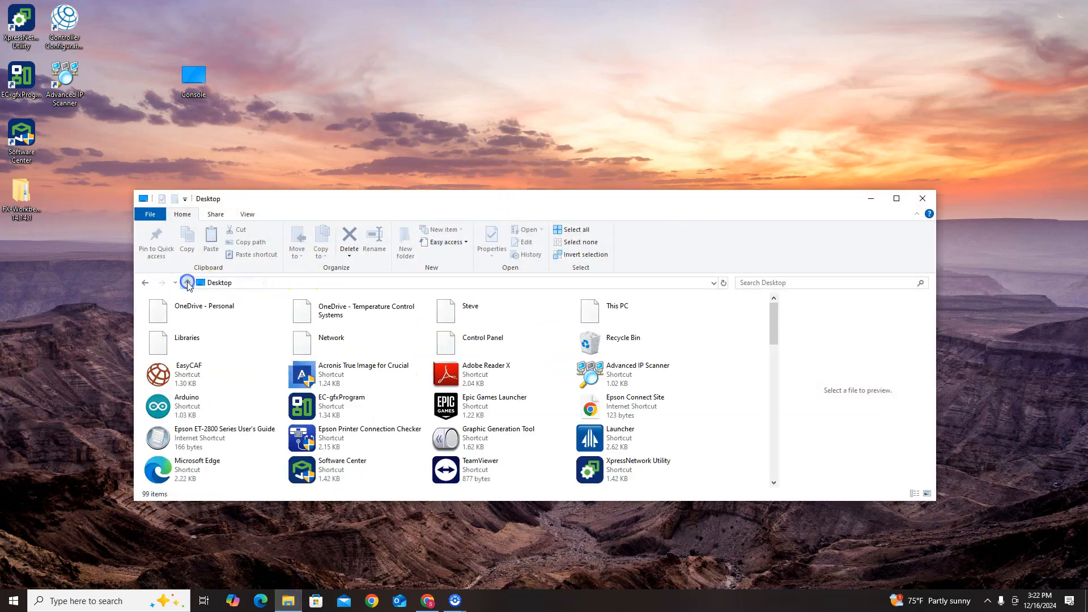
pyautogui.doubleClick(592, 312)
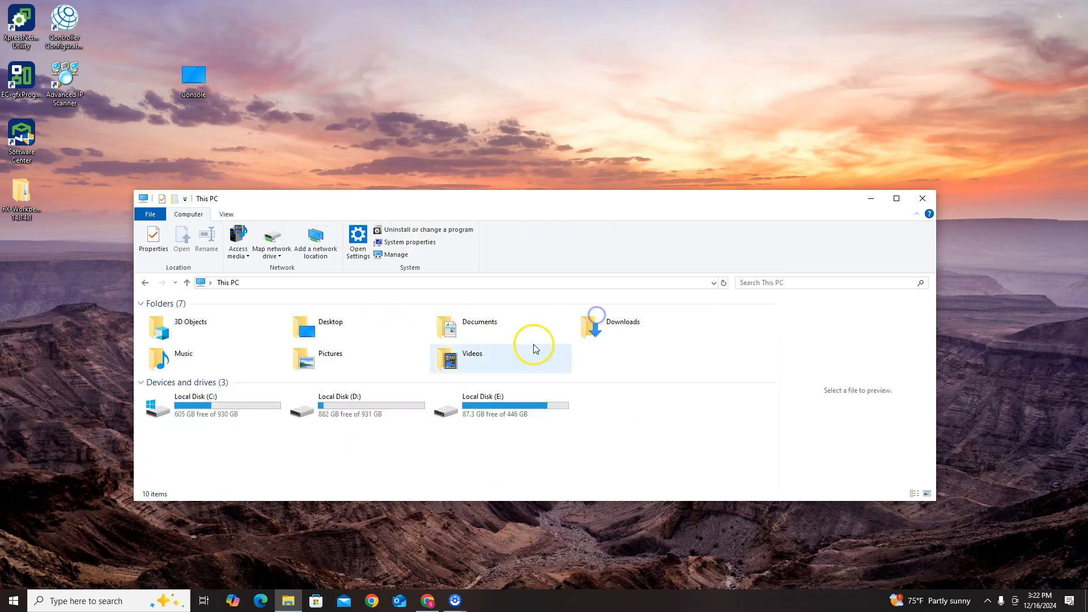
pyautogui.doubleClick(188, 406)
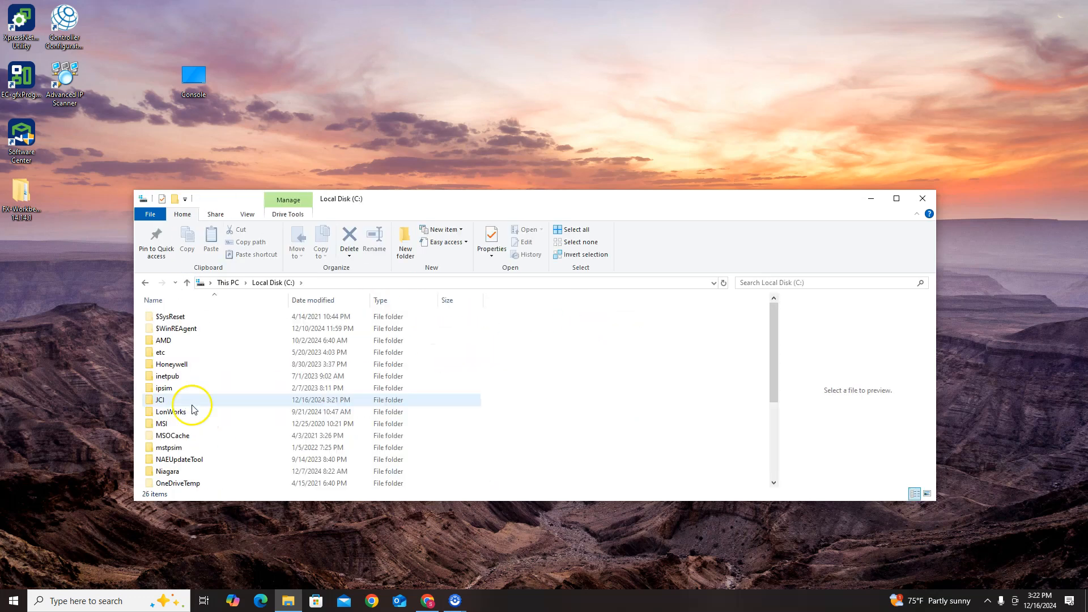
pyautogui.scroll(-1, 188, 470)
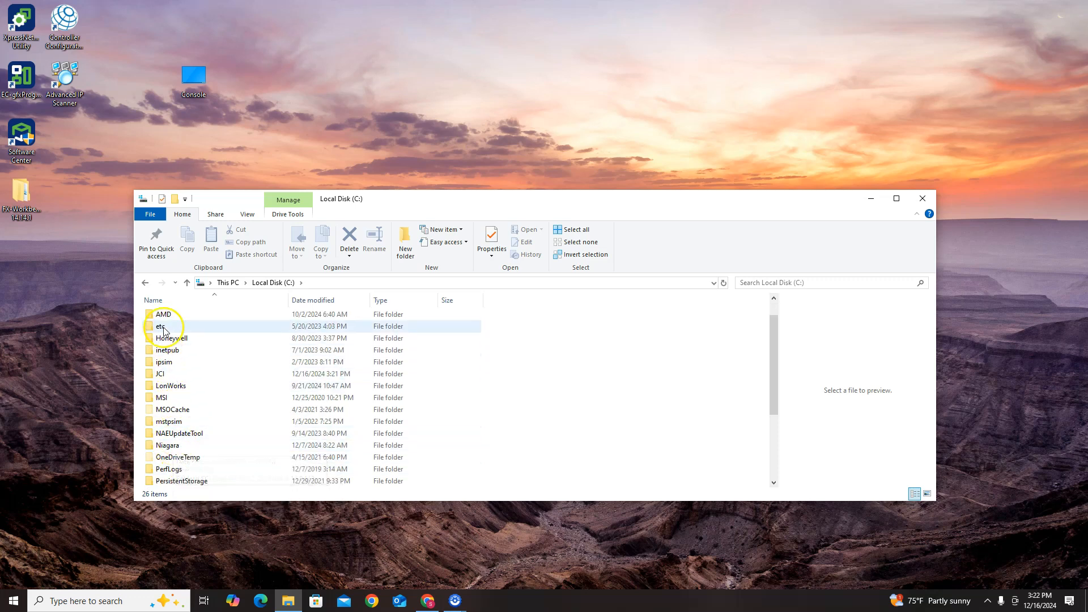
pyautogui.doubleClick(161, 375)
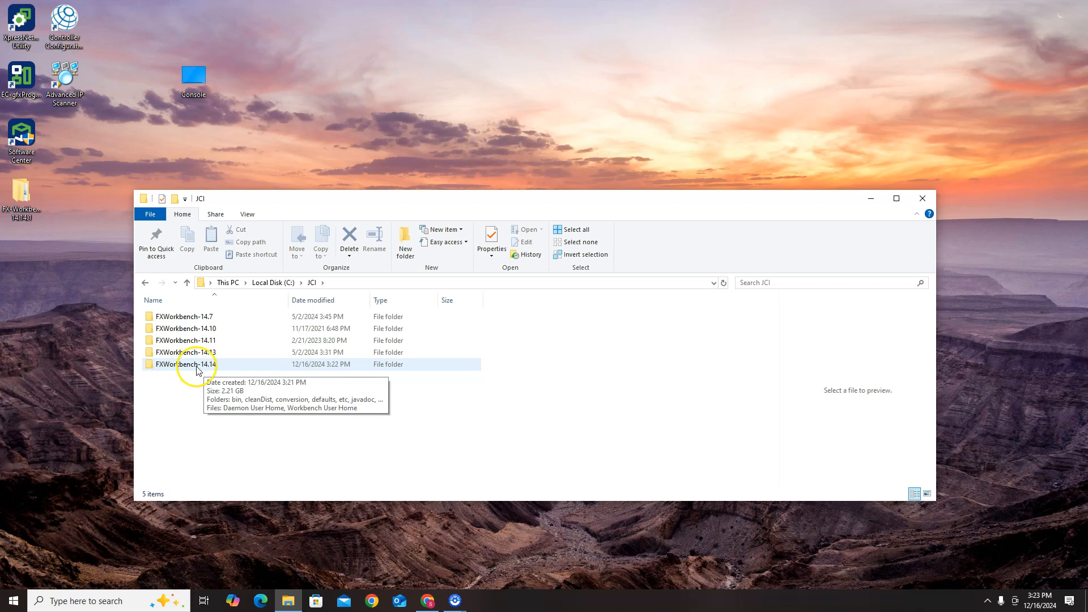
pyautogui.doubleClick(197, 368)
pyautogui.click(171, 318)
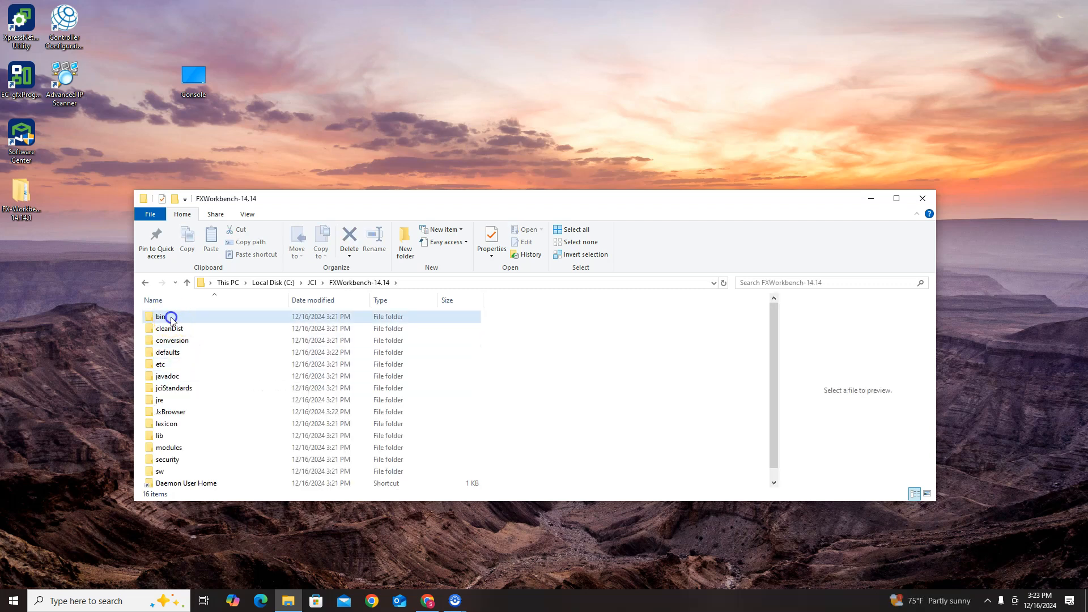
pyautogui.doubleClick(171, 317)
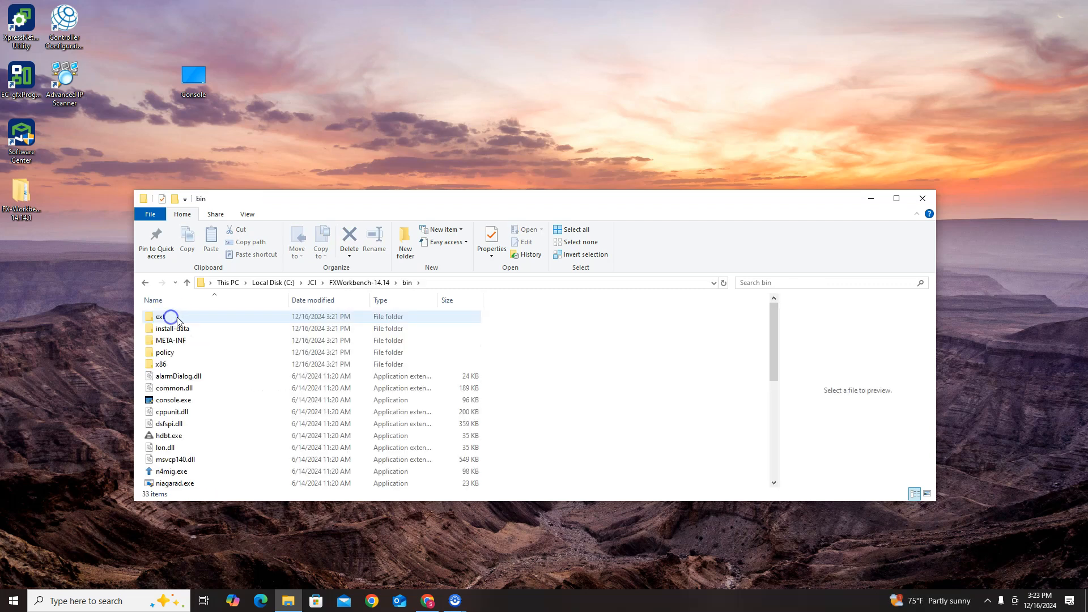
# Step: Create a shortcut to console.exe in the bin folder and rename it FX14.14.1
pyautogui.rightClick(187, 403)
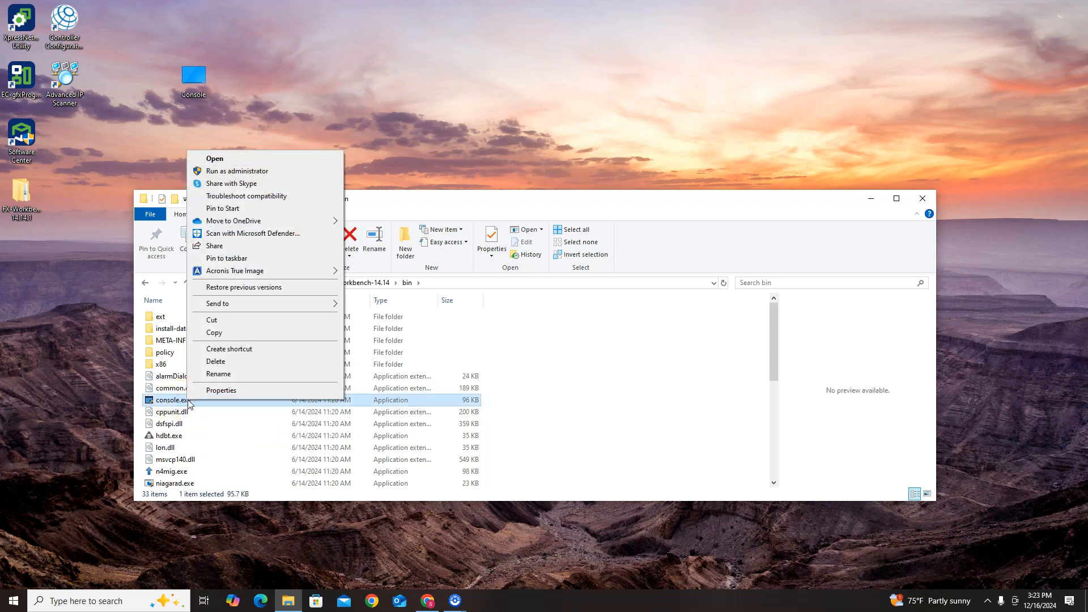
pyautogui.click(246, 349)
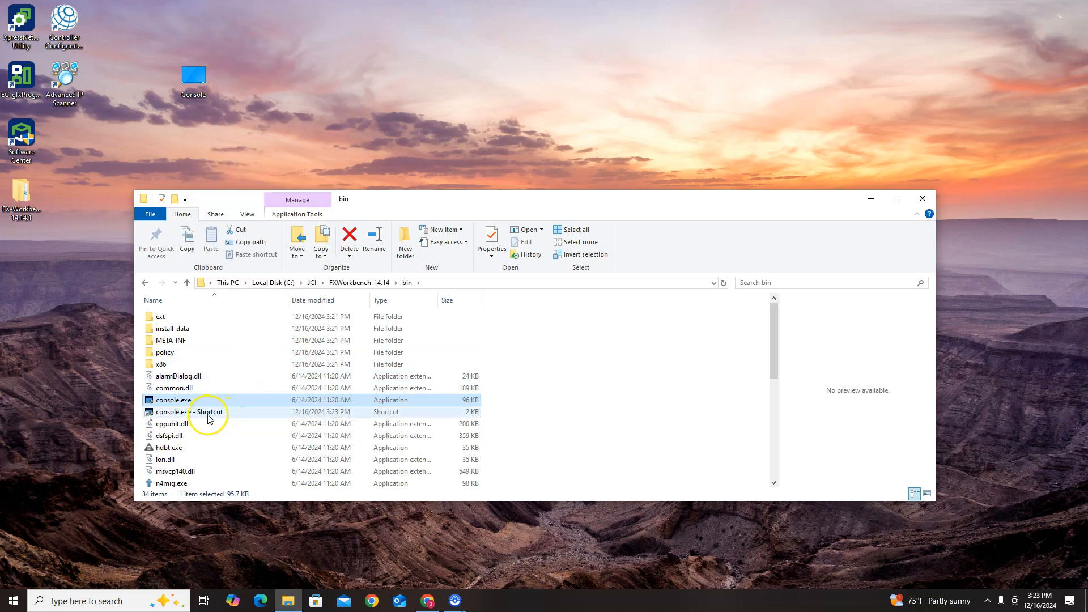
pyautogui.rightClick(209, 418)
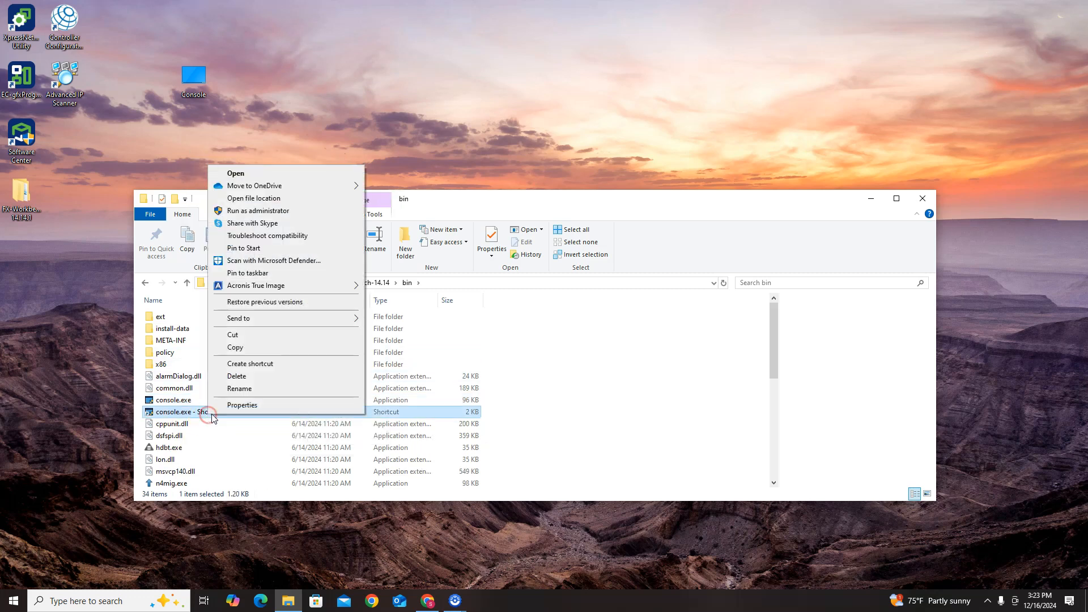
pyautogui.click(248, 389)
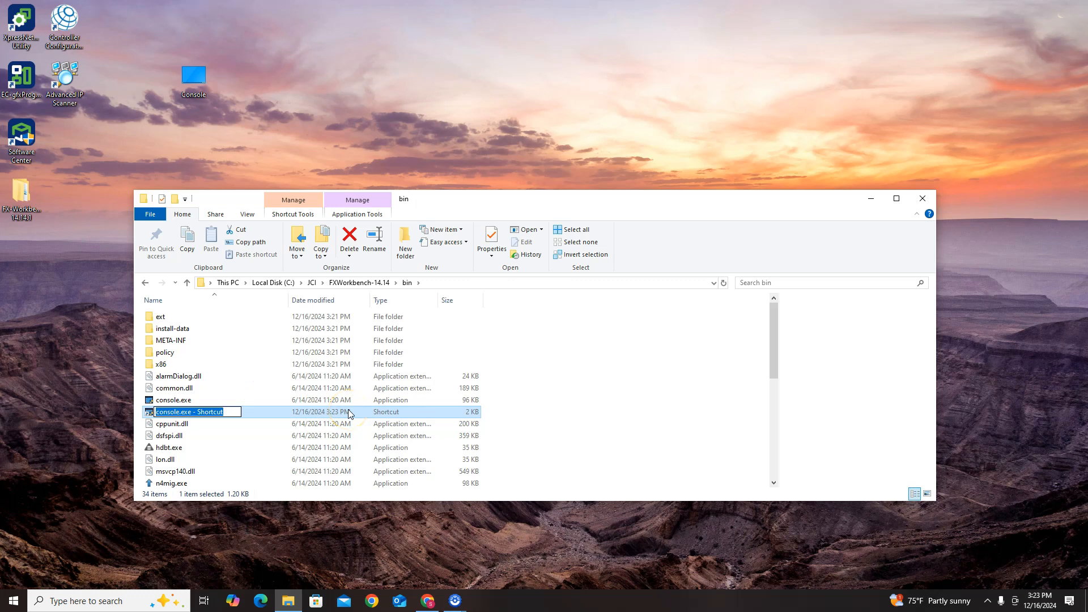
pyautogui.write('FX14.14.1')
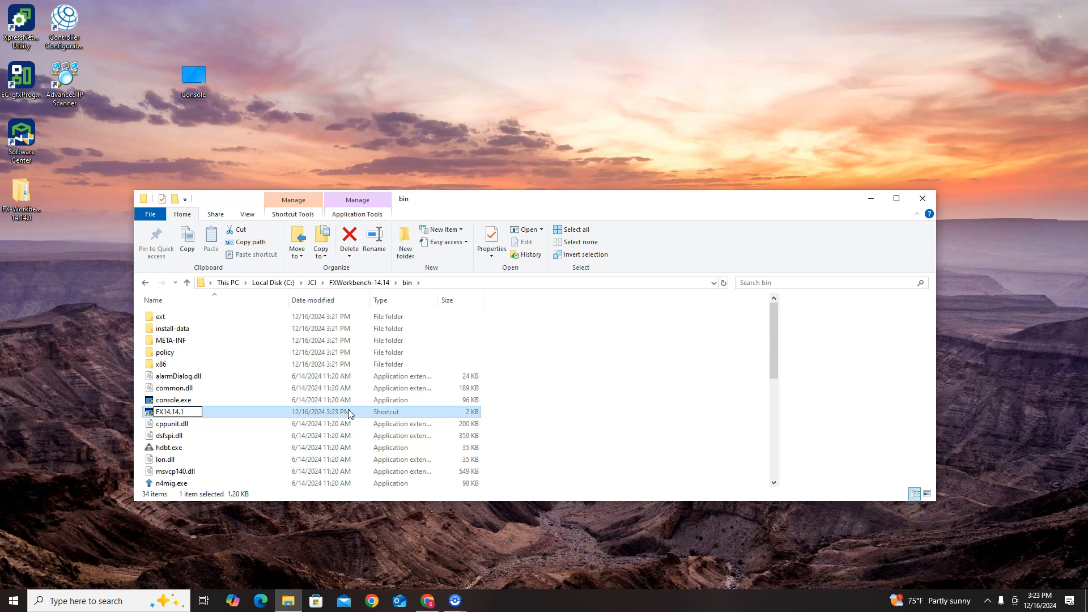
pyautogui.click(527, 441)
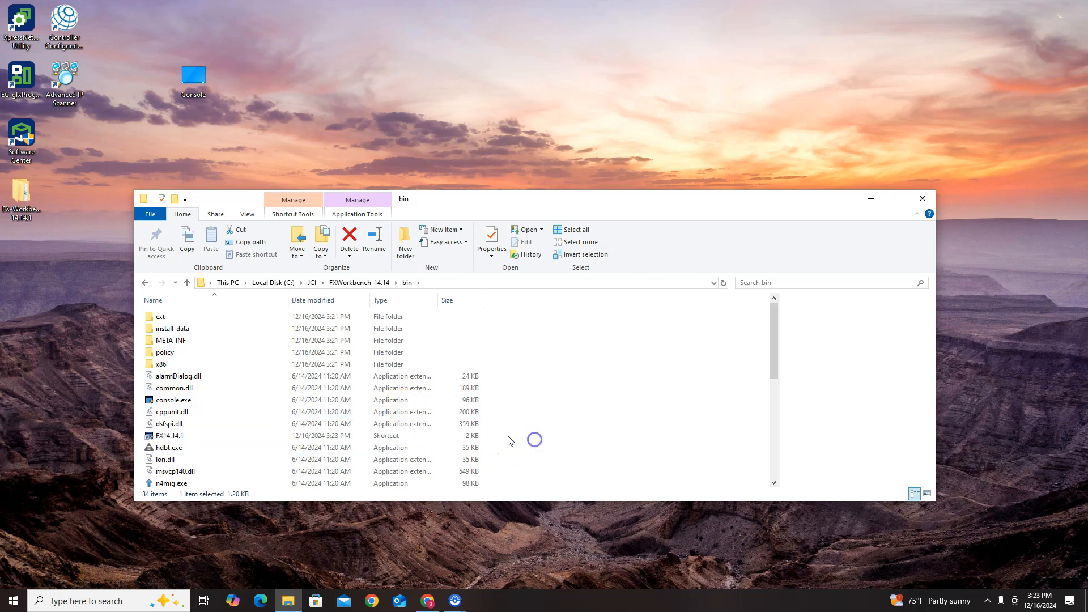
# Step: Move the FX14.14.1 shortcut from the bin folder into the desktop Console folder and close the bin window
pyautogui.moveTo(174, 441); pyautogui.dragTo(191, 83)
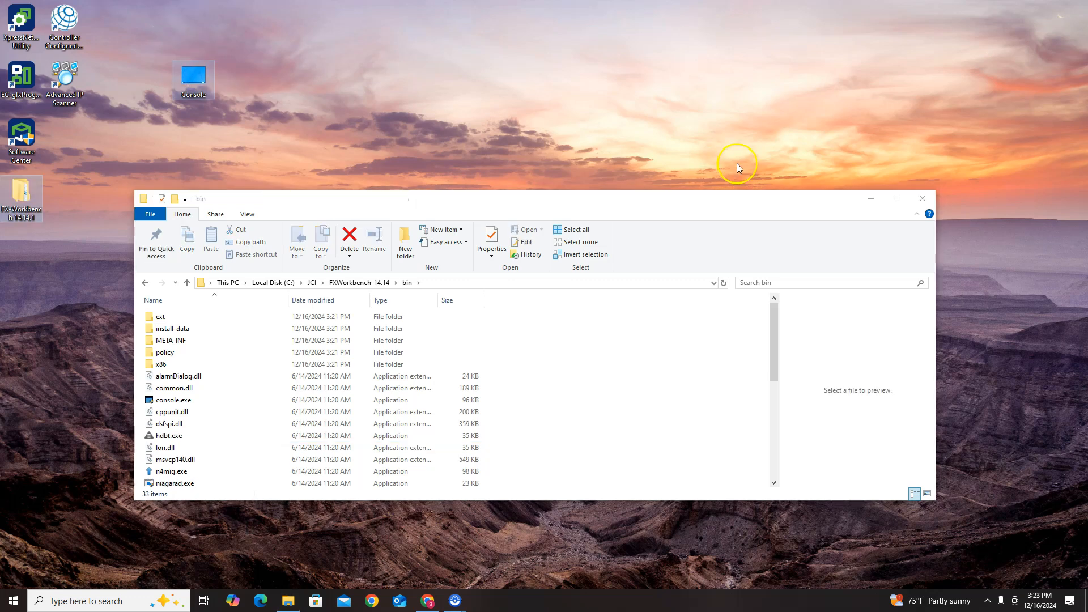
pyautogui.click(922, 198)
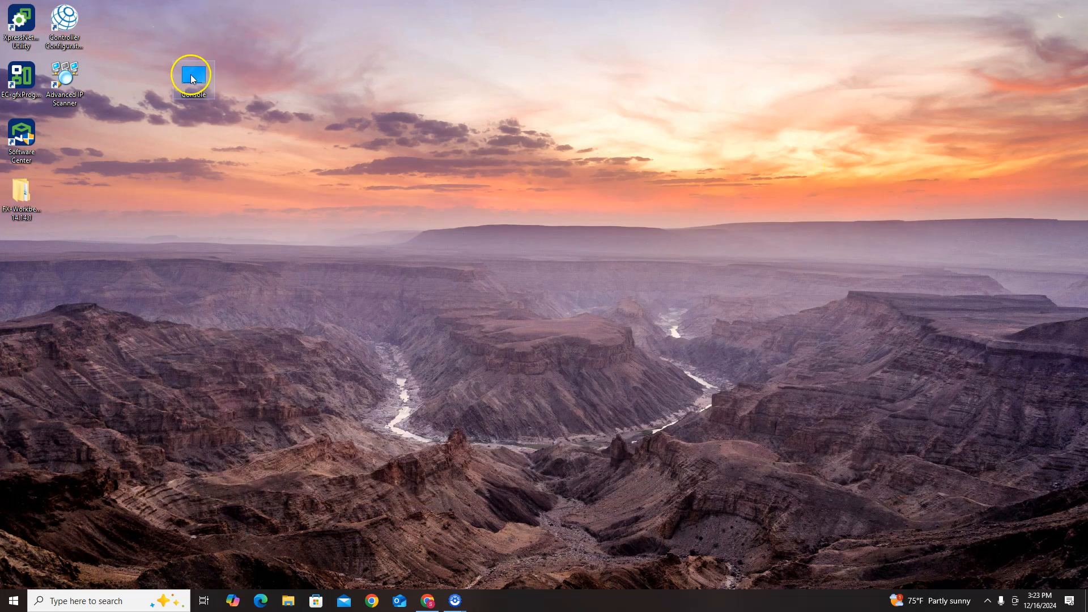
# Step: Examine the icon choices in the desktop Console folder's properties, and close them without picking a different icon
pyautogui.rightClick(199, 82)
pyautogui.click(235, 285)
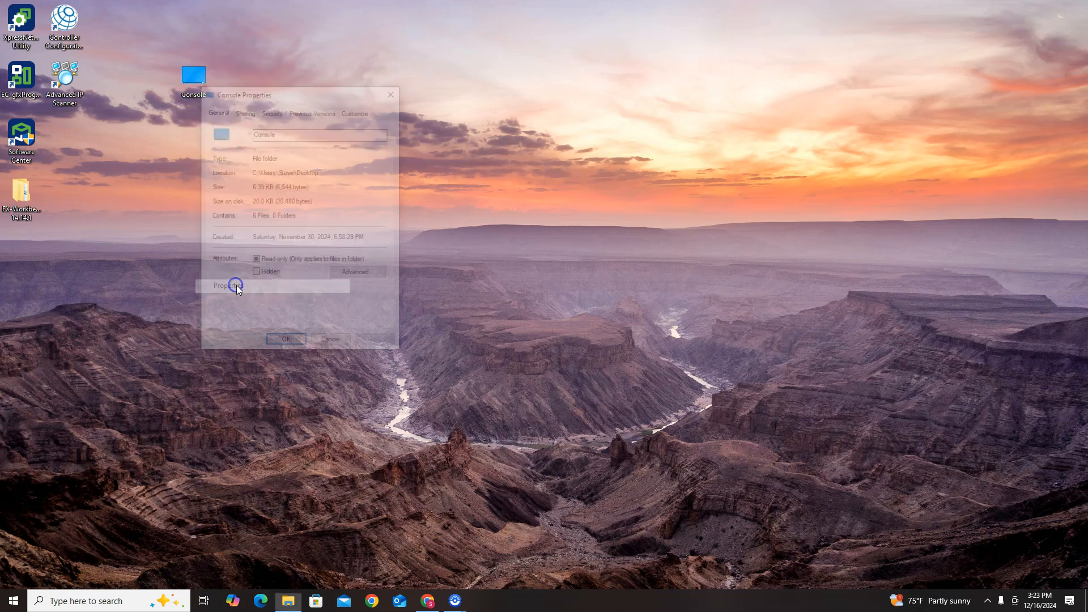
pyautogui.click(356, 278)
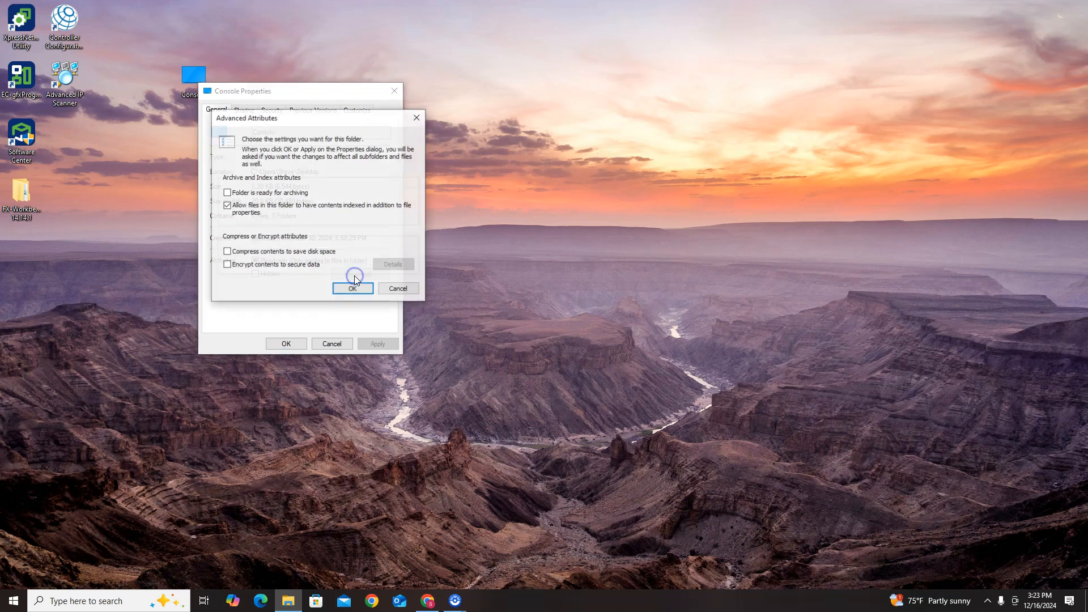
pyautogui.click(396, 288)
pyautogui.click(357, 110)
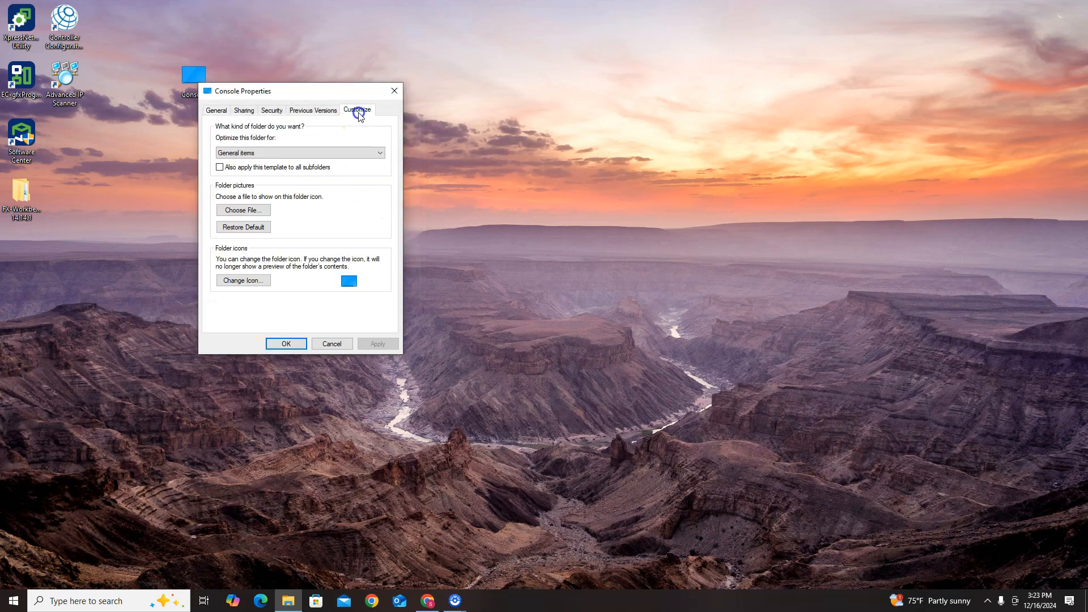
pyautogui.click(244, 280)
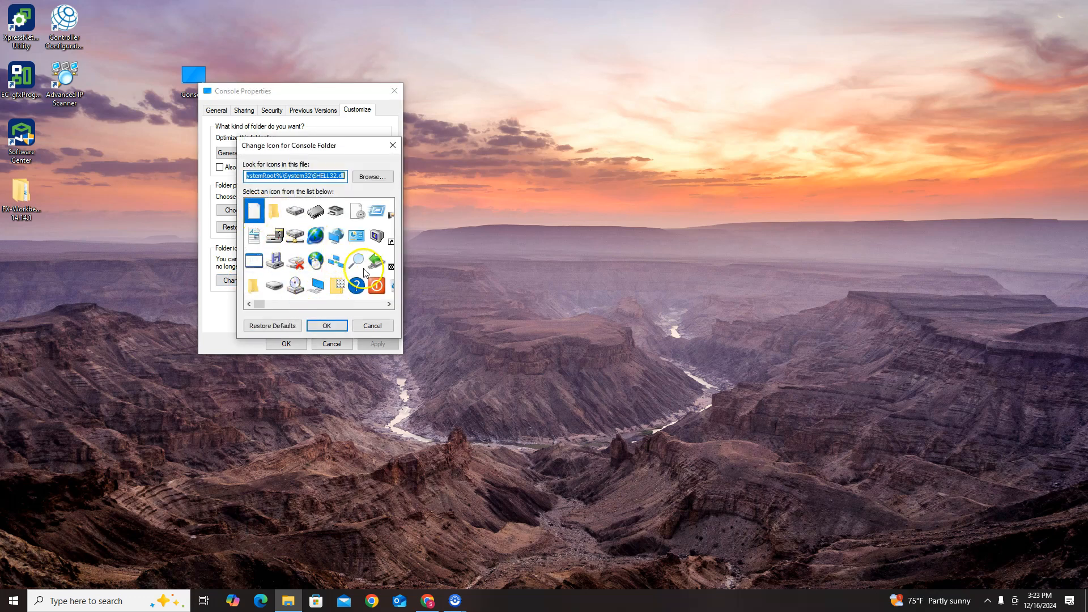
pyautogui.click(377, 328)
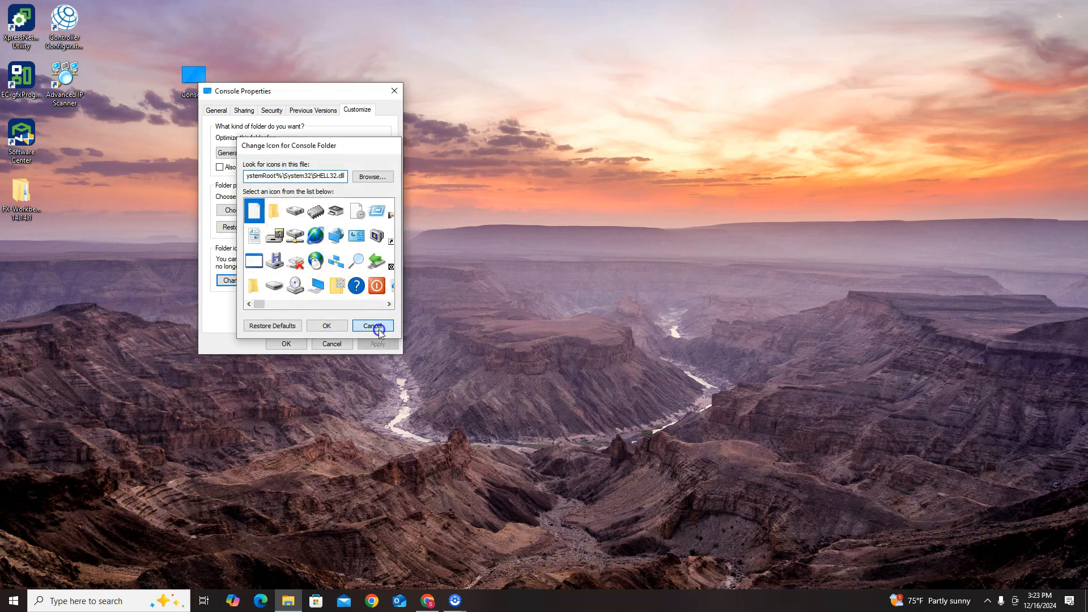
pyautogui.click(287, 343)
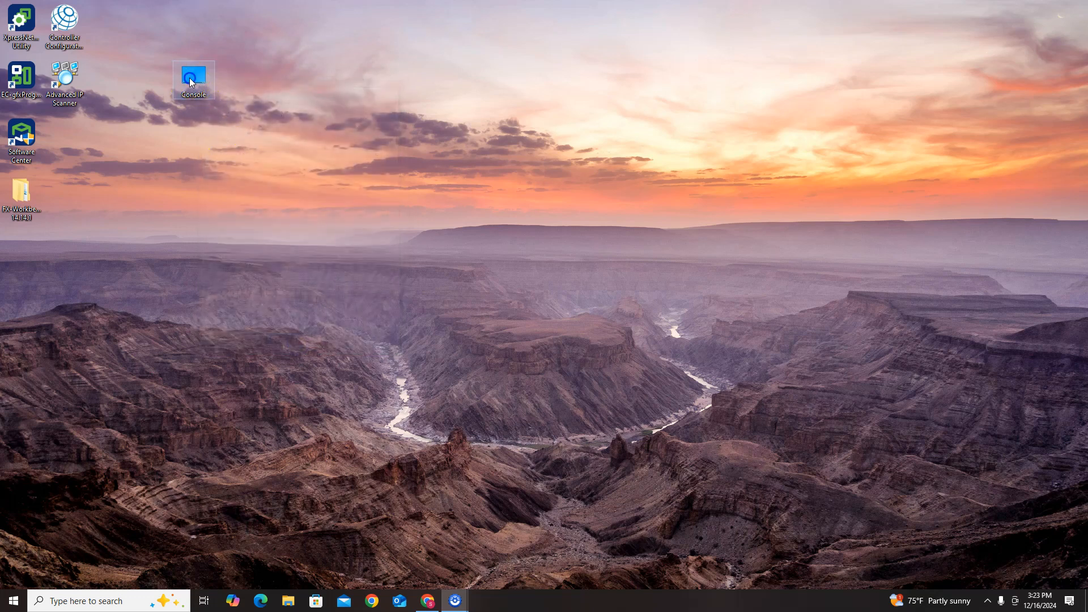
# Step: Launch the FX14.14.1 console from the desktop Console folder and run plat installdaemon
pyautogui.doubleClick(189, 77)
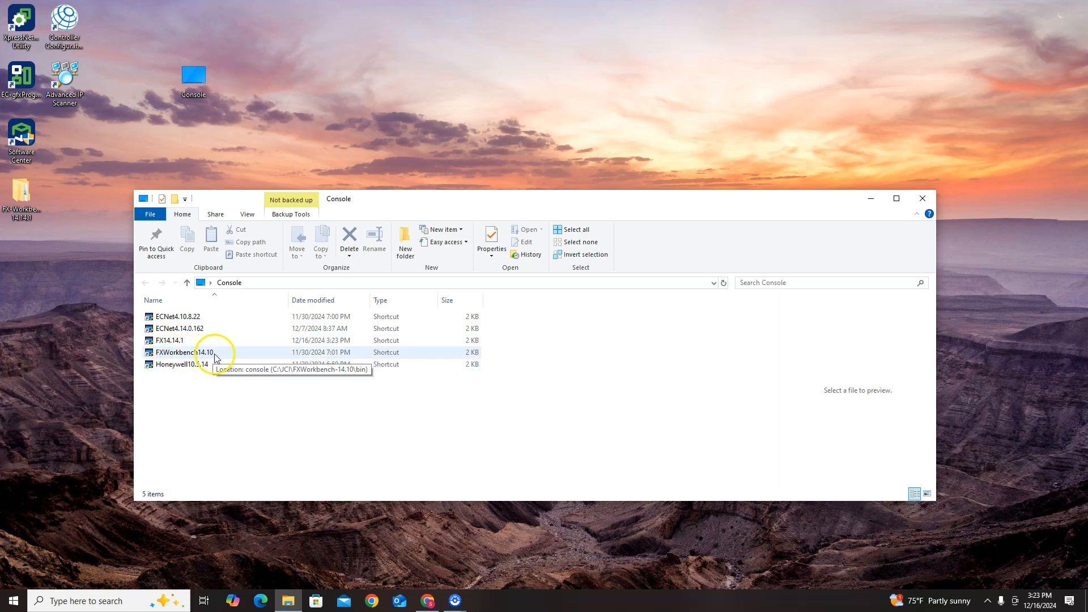
pyautogui.click(173, 340)
pyautogui.doubleClick(173, 341)
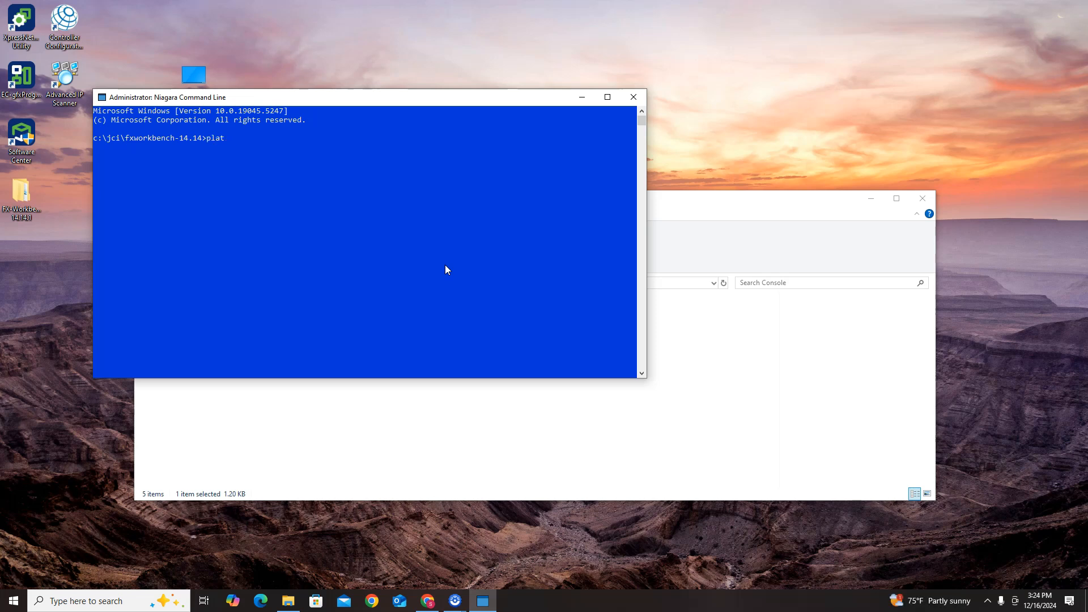
pyautogui.write('talldaemon')
pyautogui.press('Return')
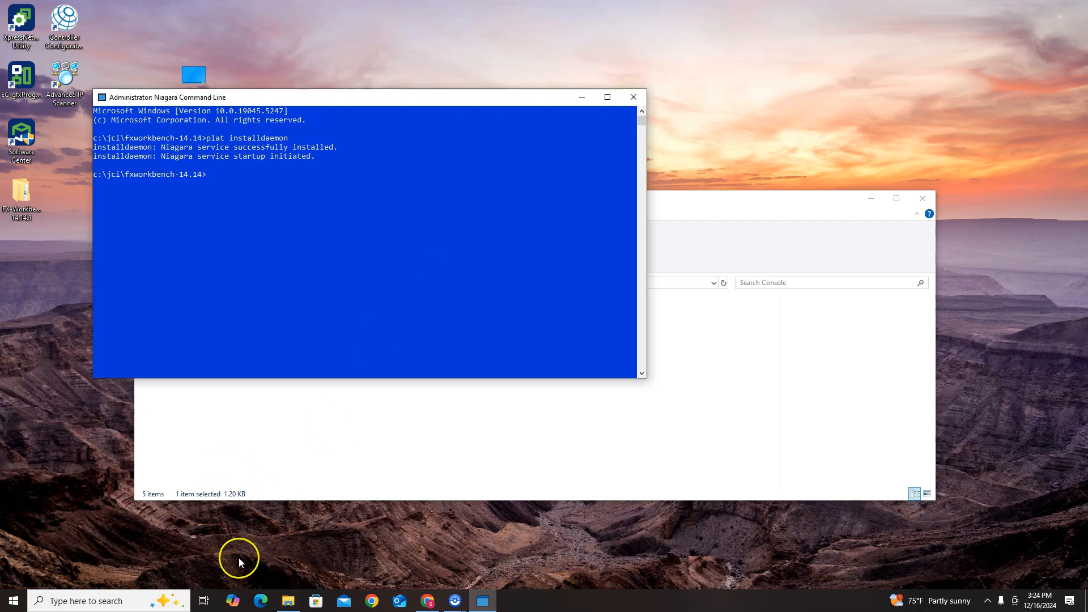
# Step: Inspect the Niagara service's status and executable path in Windows Services, then close Services
pyautogui.click(13, 601)
pyautogui.write('services')
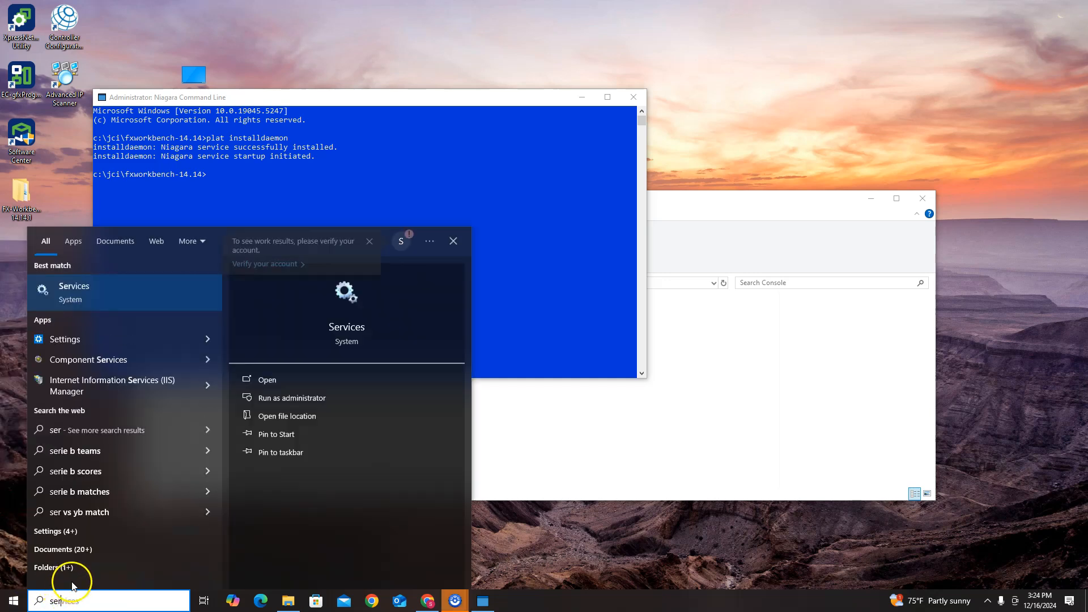
pyautogui.click(114, 288)
pyautogui.scroll(-15, 538, 292)
pyautogui.scroll(-20, 544, 291)
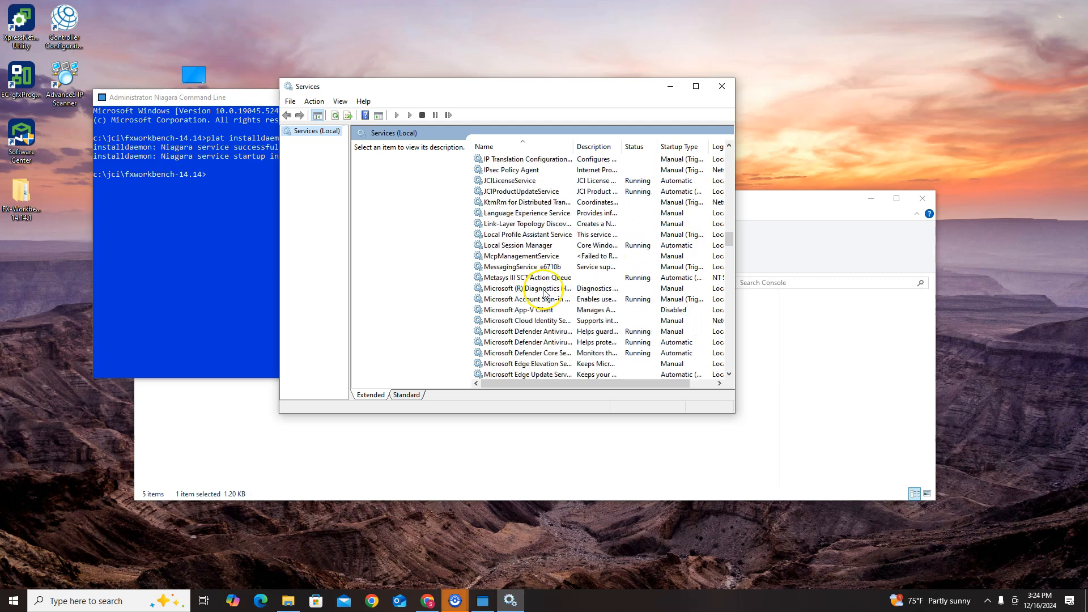
pyautogui.scroll(-1, 539, 297)
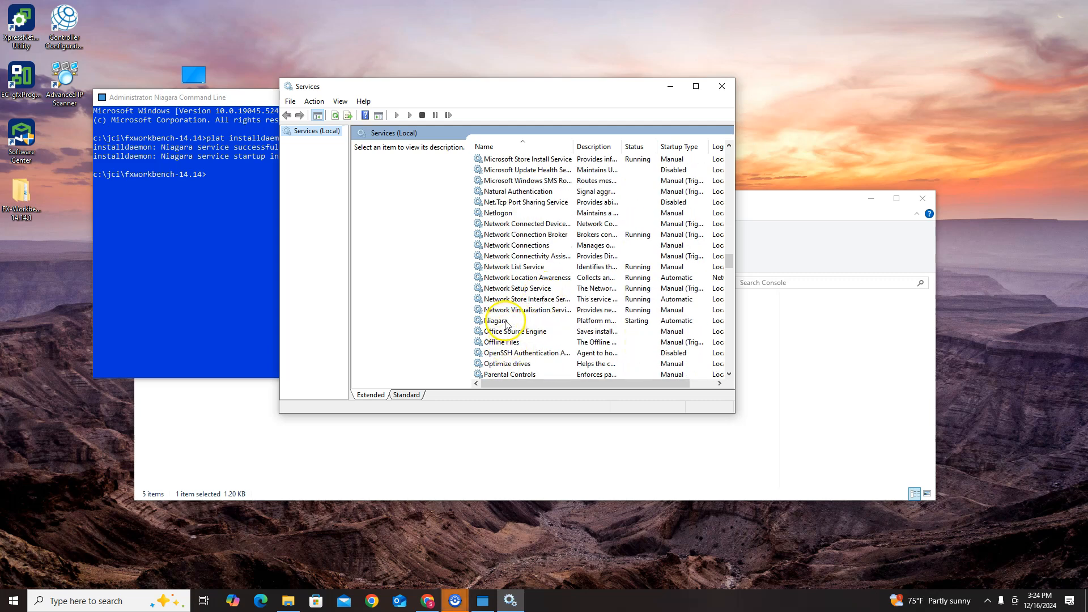
pyautogui.click(509, 321)
pyautogui.doubleClick(510, 323)
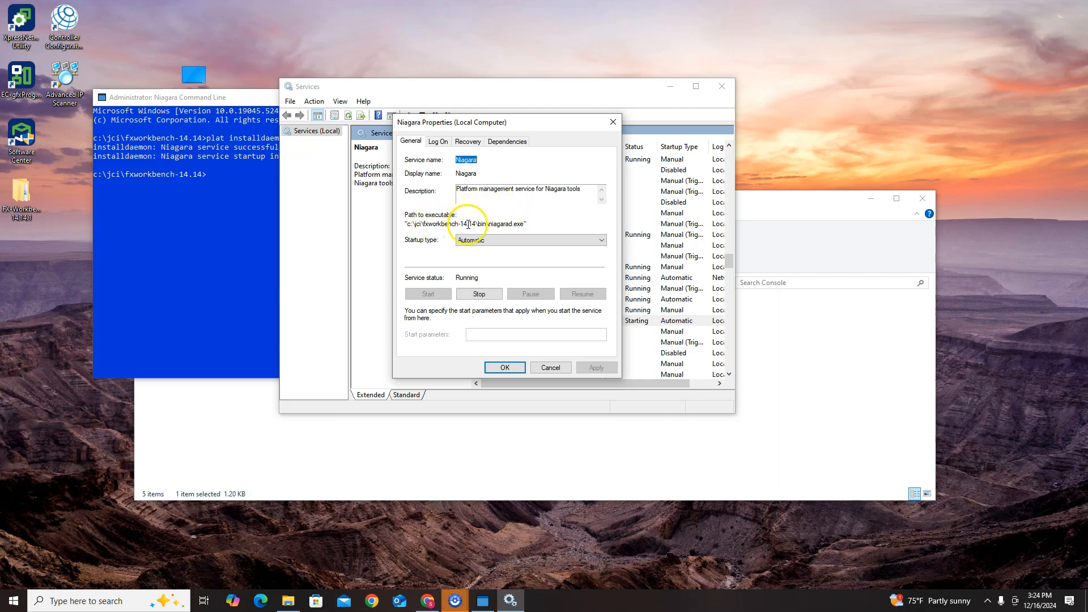
pyautogui.click(505, 368)
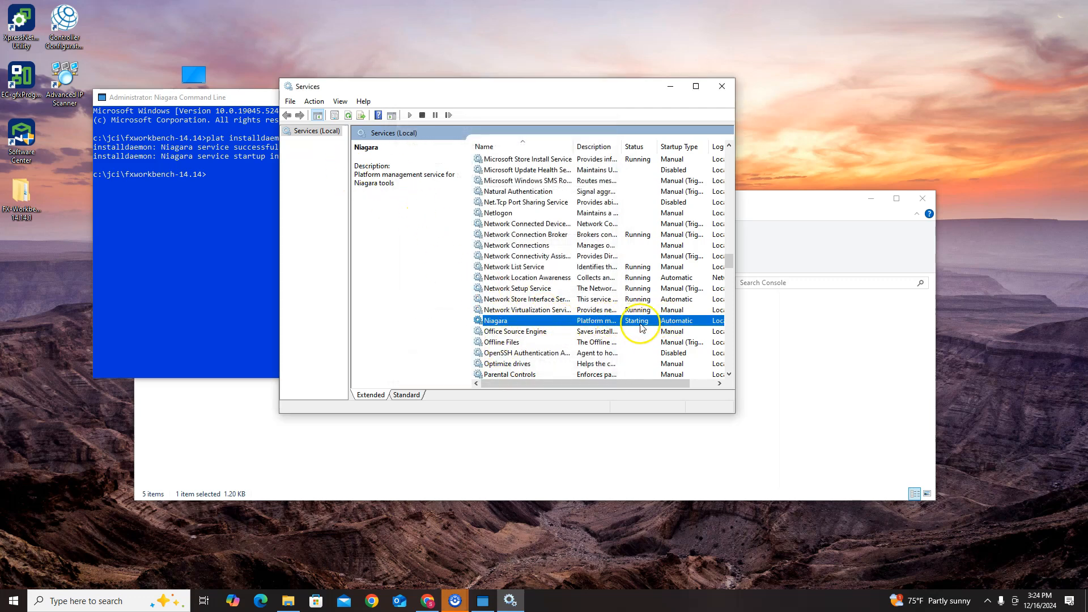
pyautogui.click(603, 299)
pyautogui.click(601, 324)
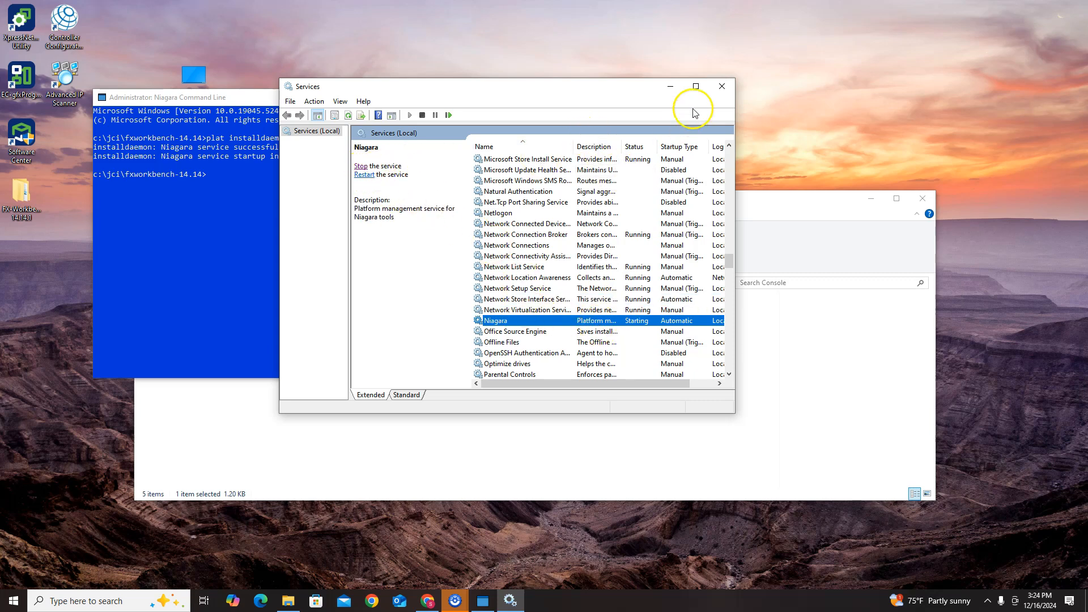
pyautogui.click(722, 86)
# Step: Run plat uninstalldaemon in the FX14.14.1 console to remove the Niagara service
pyautogui.click(254, 192)
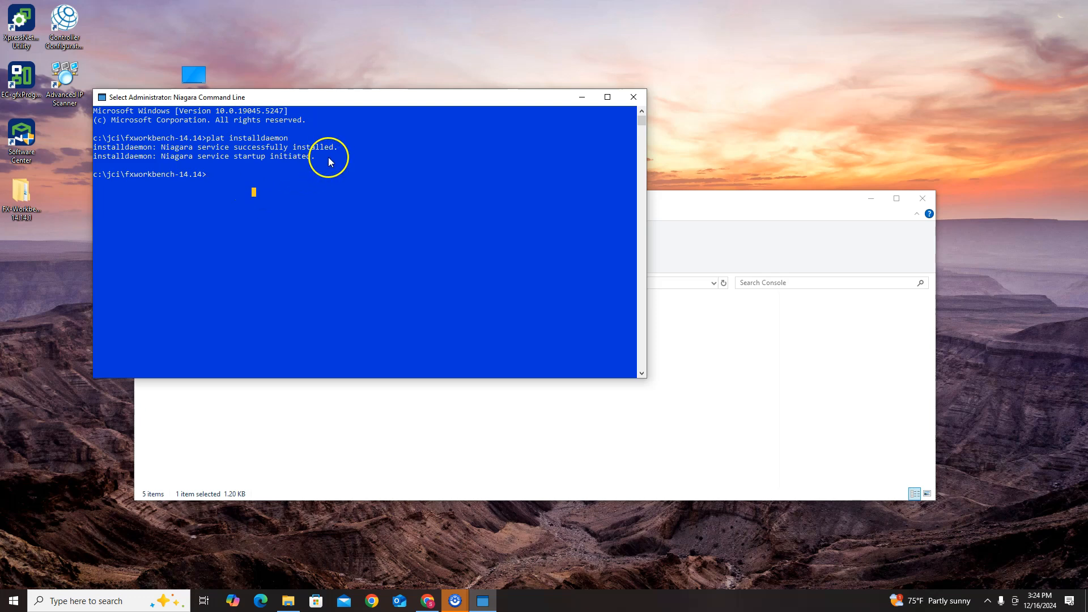
pyautogui.write('pla')
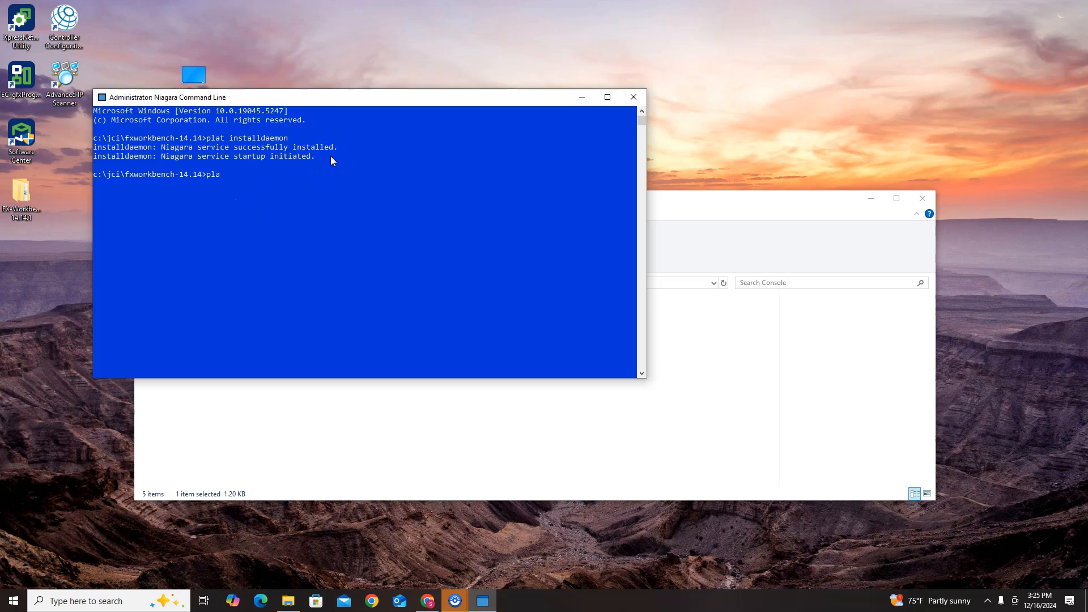
pyautogui.write('t uninstalldaemon')
pyautogui.press('Return')
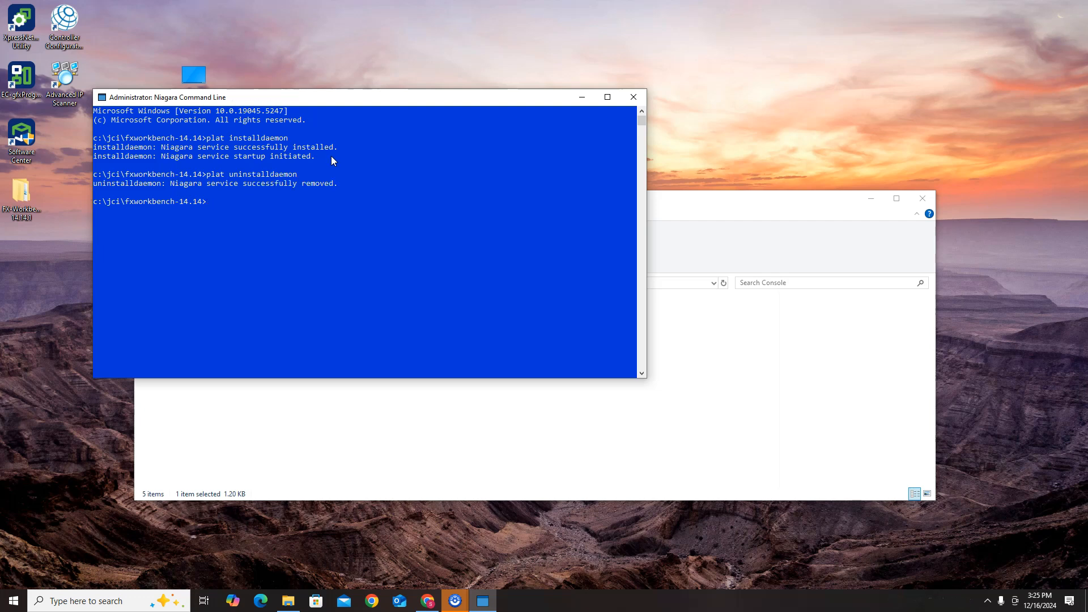
pyautogui.click(430, 294)
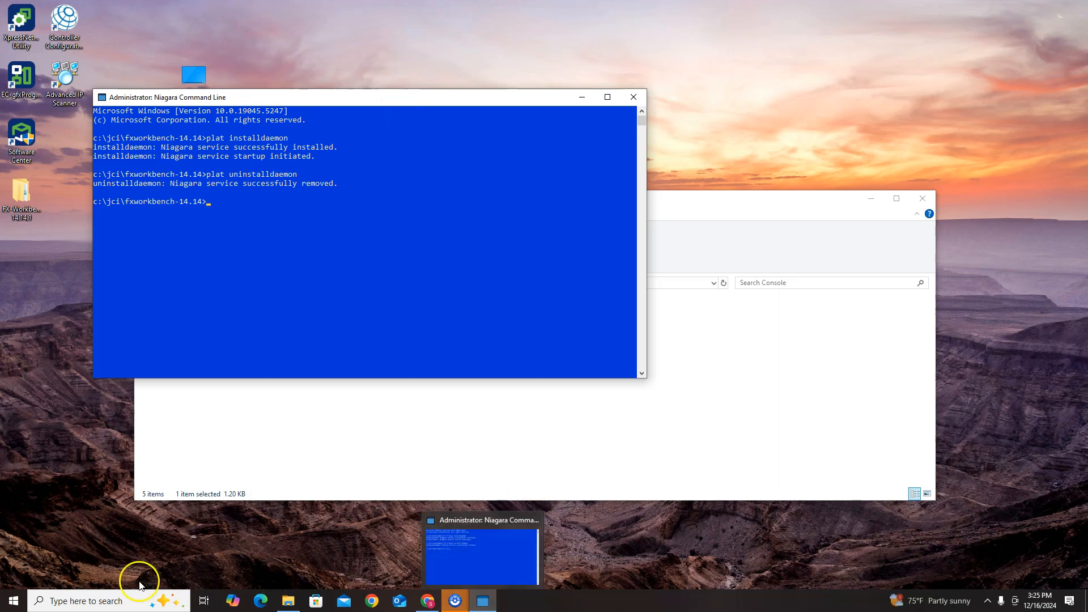
# Step: Check the Windows Services list for the Niagara service after the daemon removal, and close Services
pyautogui.click(13, 601)
pyautogui.write('ser')
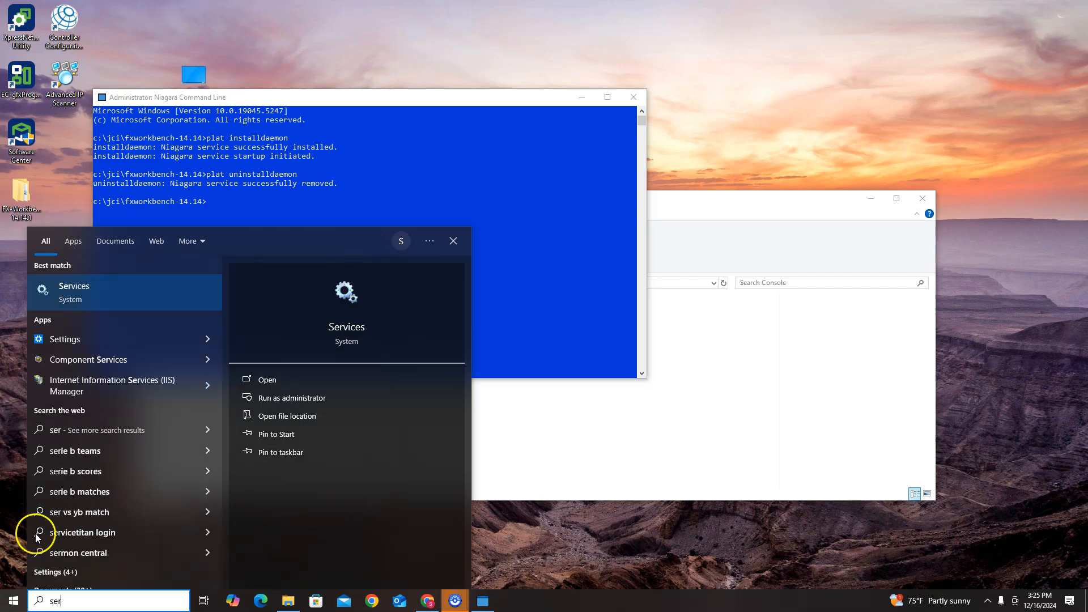
pyautogui.click(121, 295)
pyautogui.scroll(-20, 527, 289)
pyautogui.scroll(-9, 531, 289)
pyautogui.scroll(2, 511, 319)
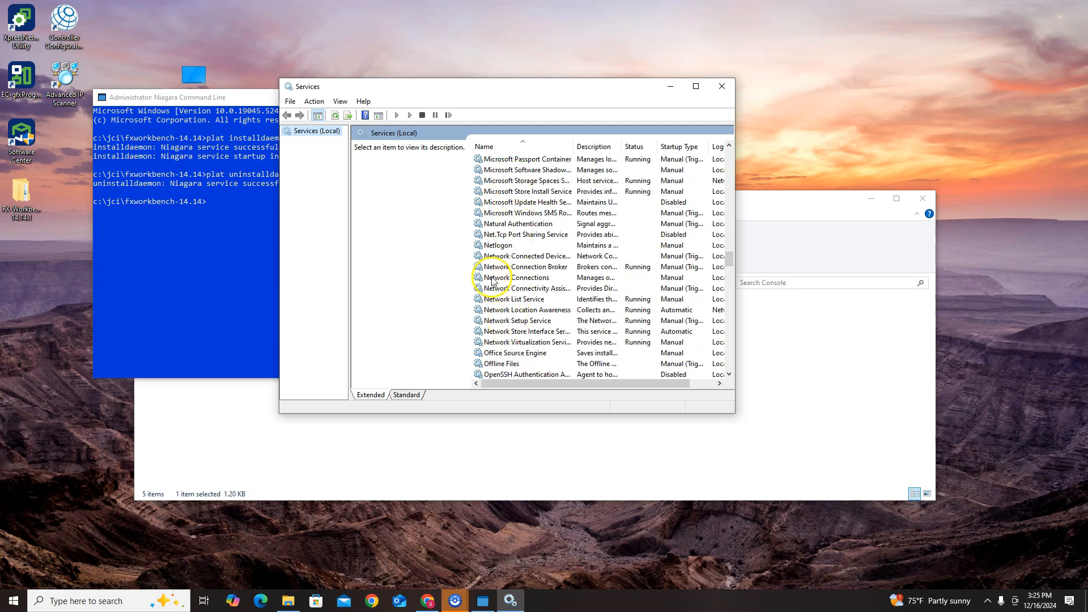
pyautogui.scroll(-1, 492, 281)
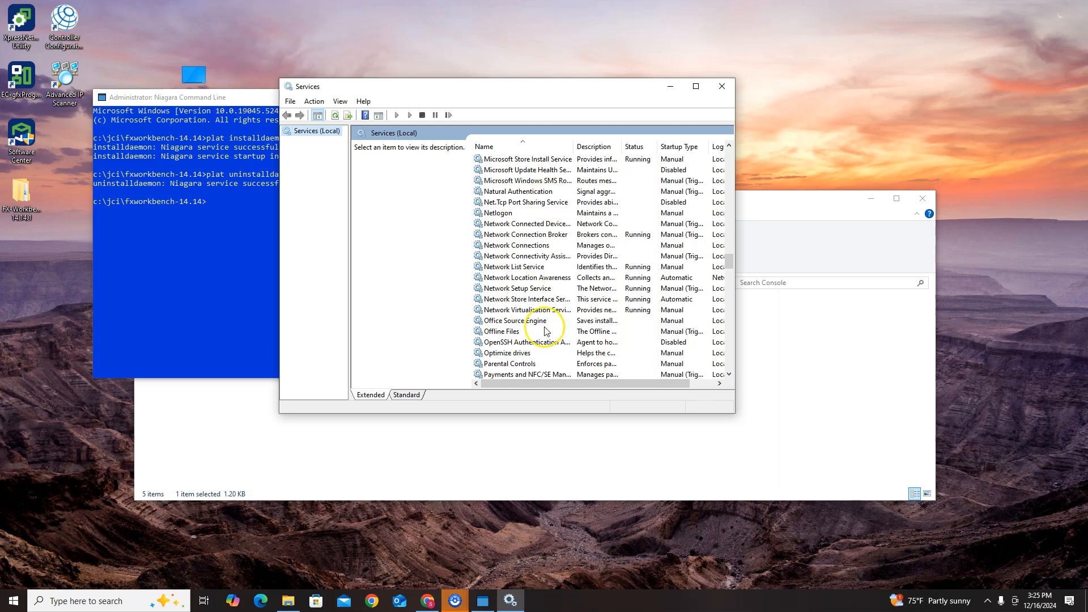
pyautogui.click(721, 87)
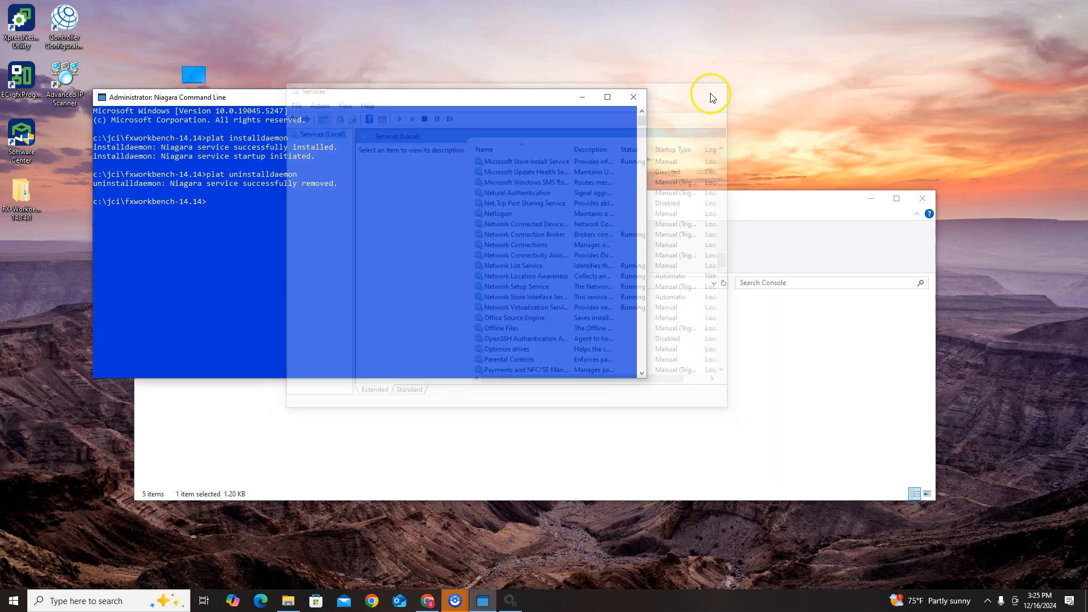
# Step: Close the FX14.14.1 console, launch the ECNet4.10.8.22 console from the Console folder and run plat installdaemon
pyautogui.click(634, 97)
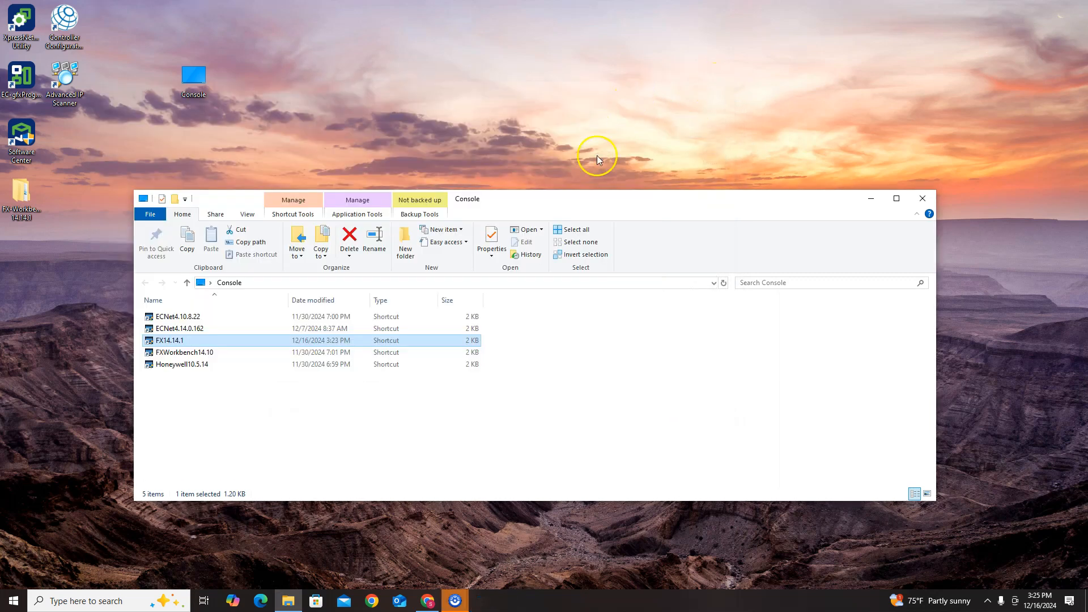
pyautogui.doubleClick(194, 319)
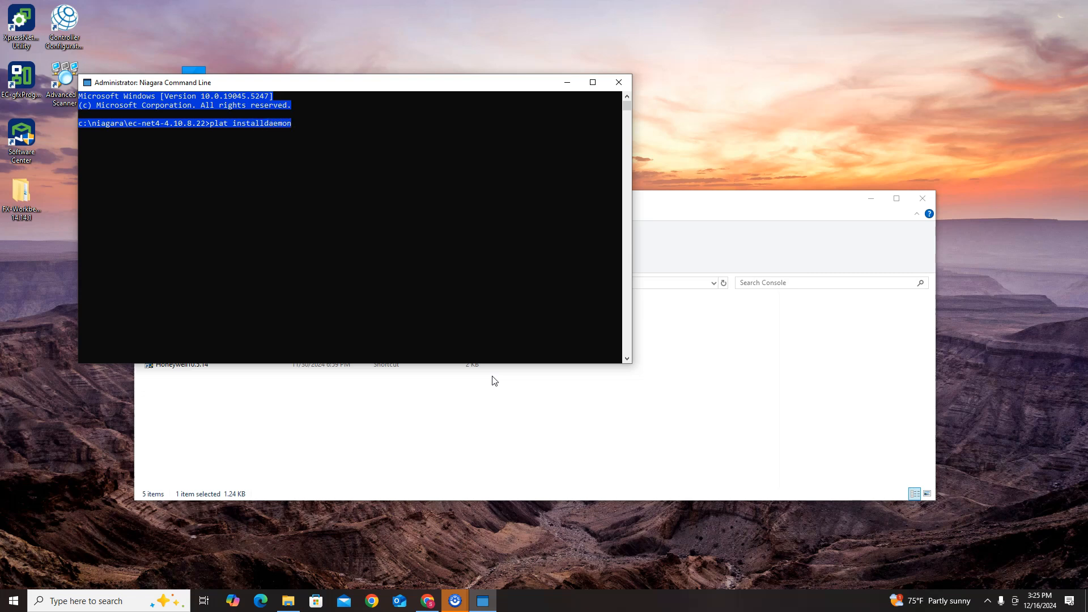
pyautogui.press('Return')
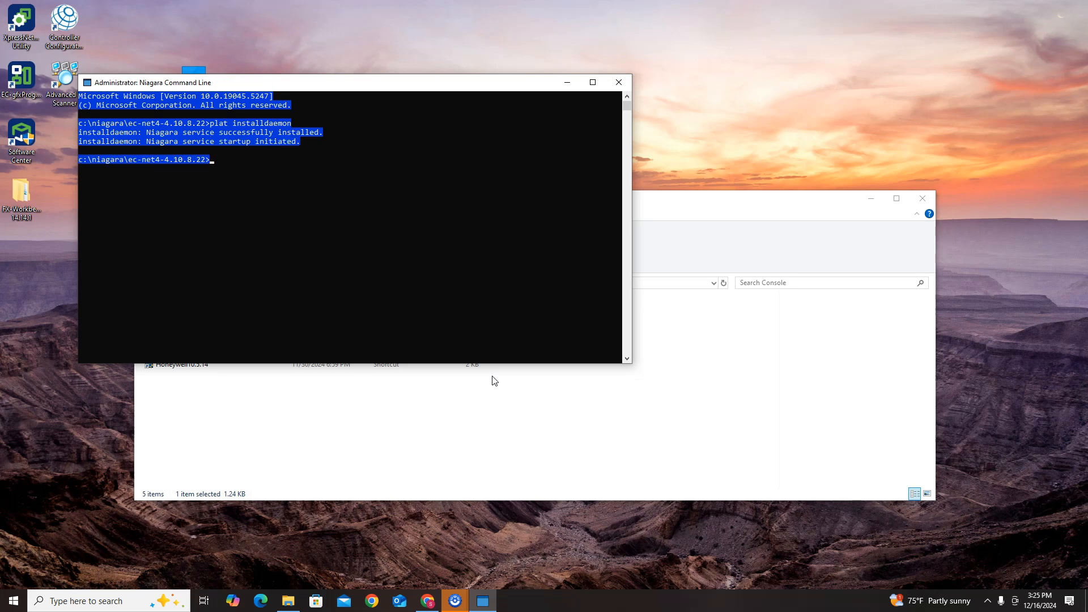
# Step: Check in Windows Services which executable path the Niagara service uses for the EC-Net daemon, and close Services
pyautogui.click(12, 601)
pyautogui.write('se')
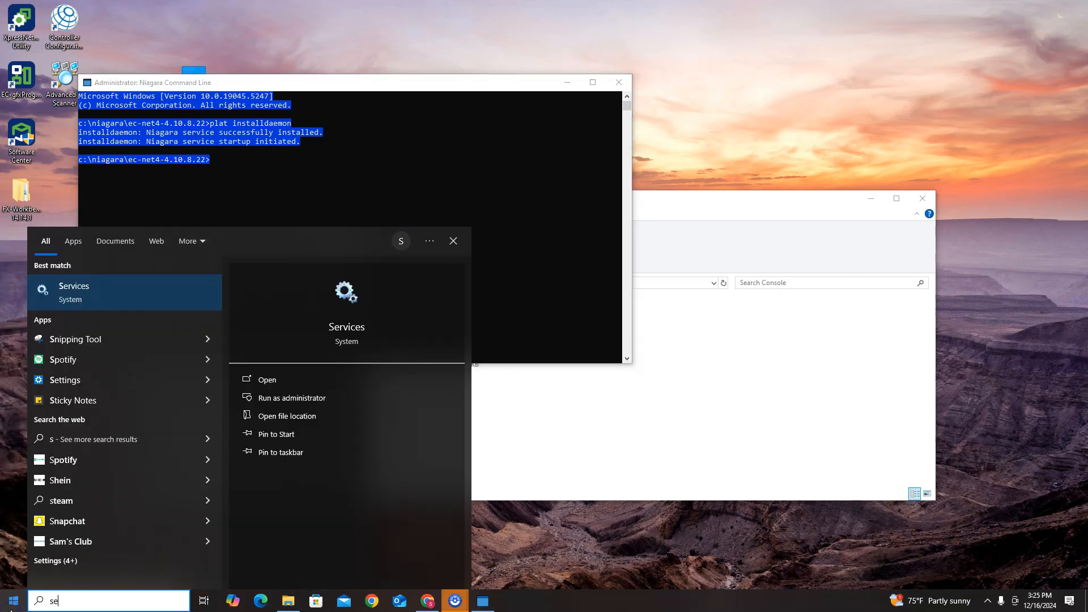
pyautogui.write('r')
pyautogui.click(102, 291)
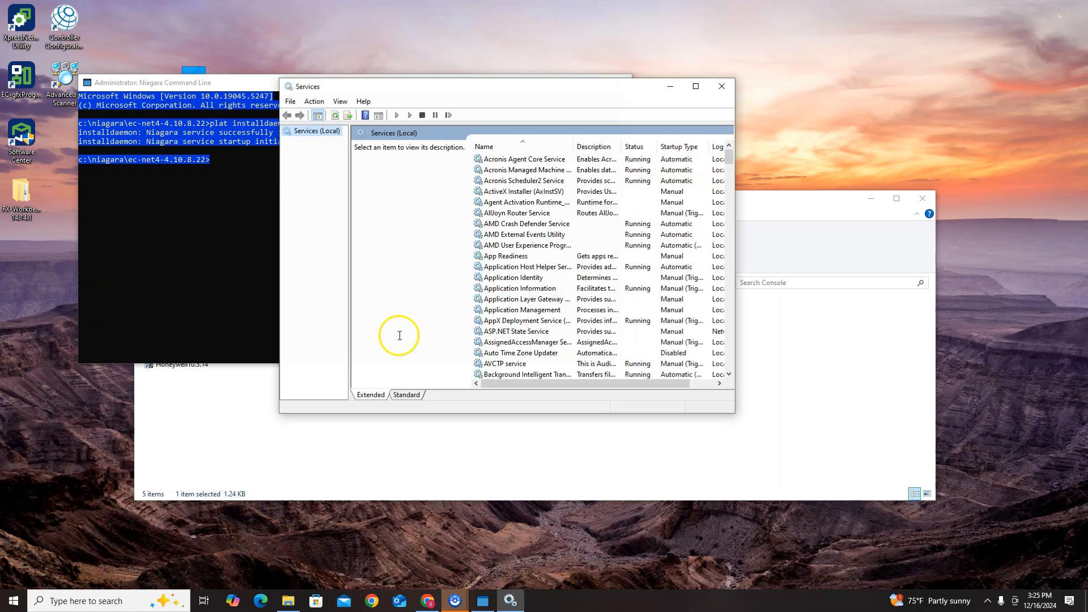
pyautogui.scroll(-20, 522, 320)
pyautogui.scroll(-8, 522, 320)
pyautogui.click(619, 323)
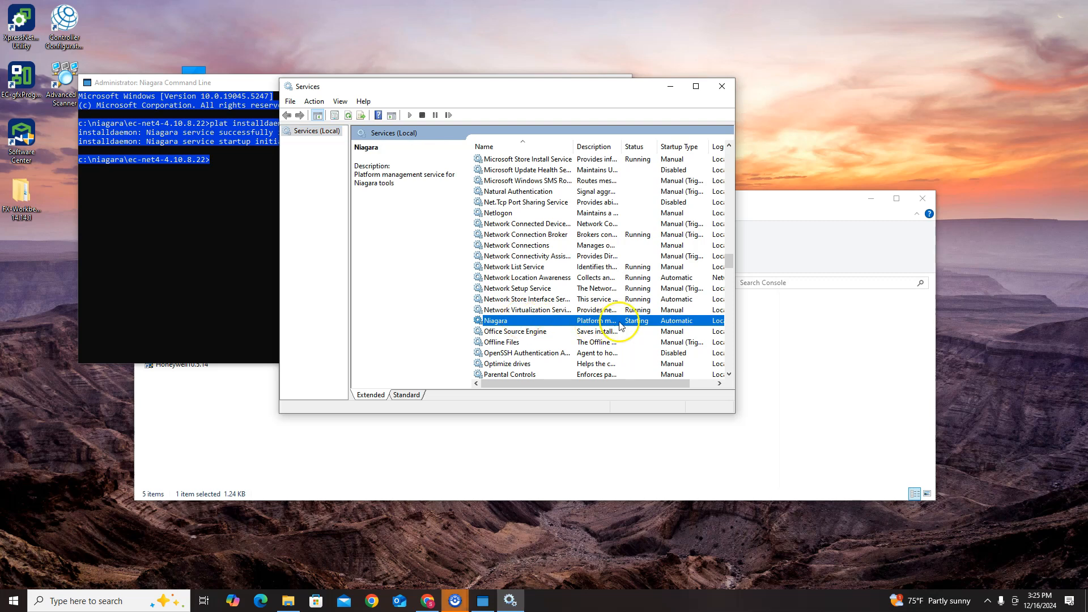
pyautogui.doubleClick(505, 322)
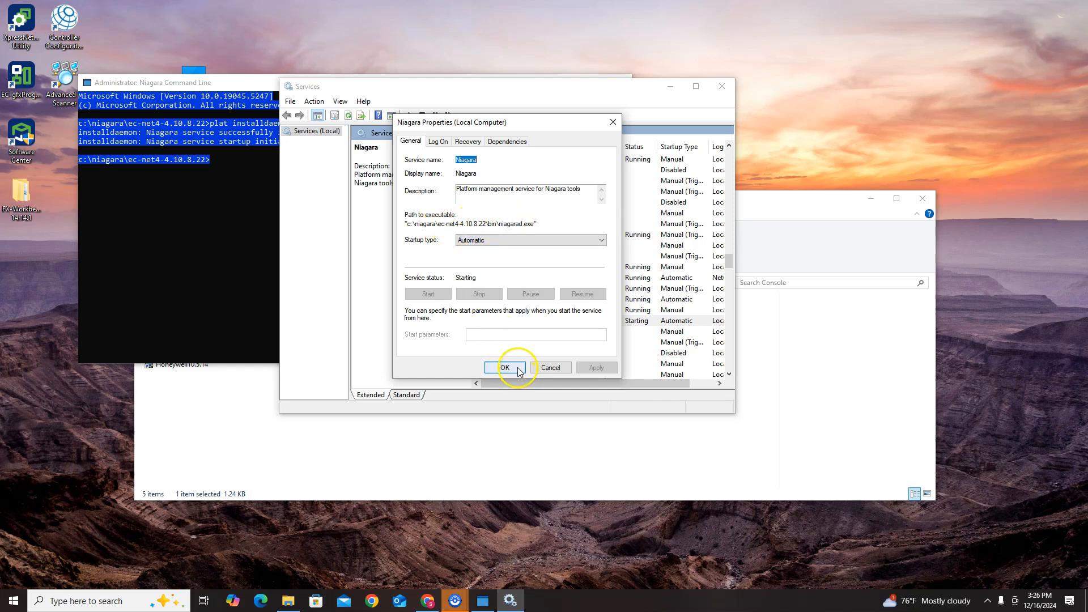
pyautogui.click(612, 124)
pyautogui.click(721, 87)
# Step: Start EC-Net 4 Workbench from the ECNet4.10.8.22 console with the wb command, and close it once loaded
pyautogui.moveTo(256, 214); pyautogui.dragTo(267, 205)
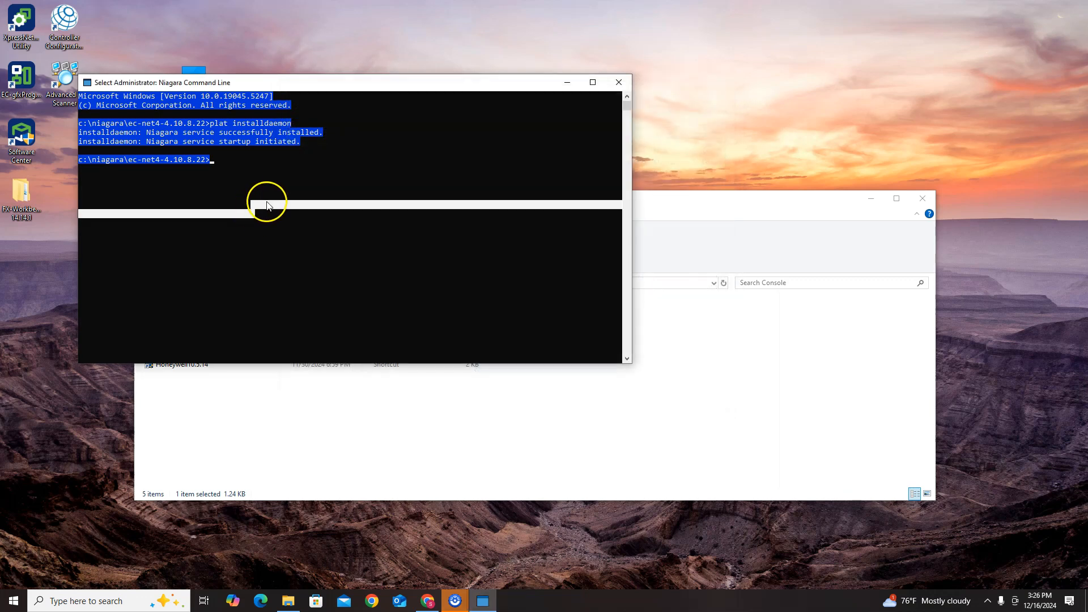
pyautogui.click(316, 178)
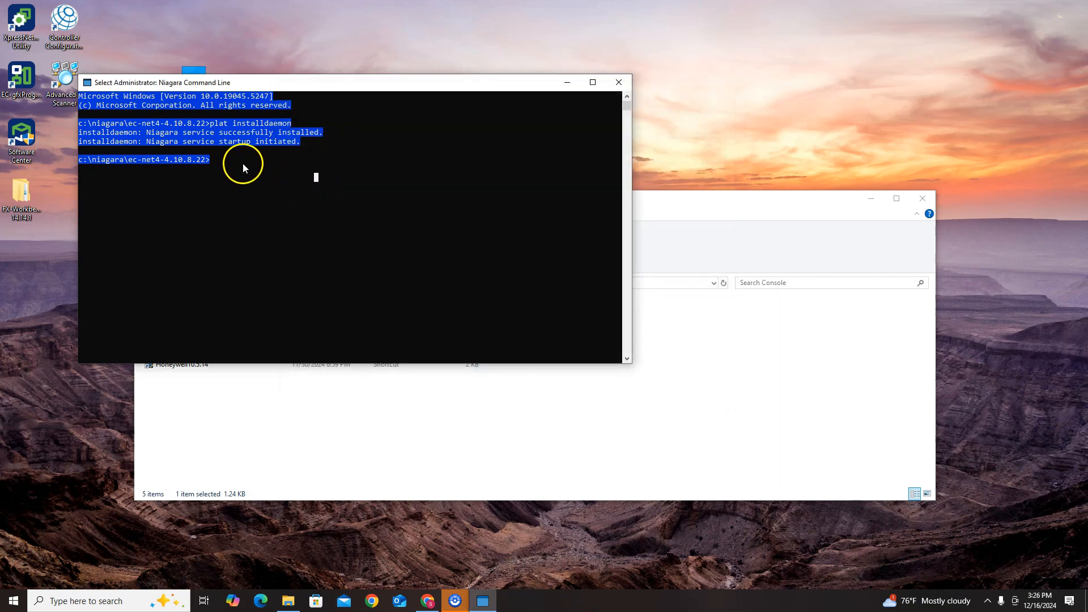
pyautogui.write('wb')
pyautogui.press('Return')
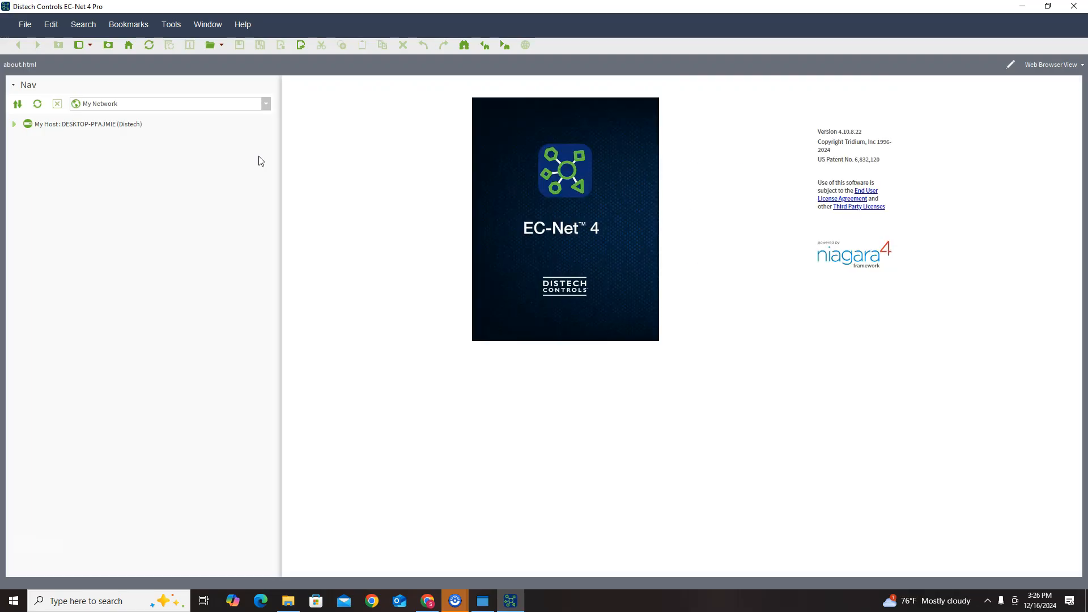
pyautogui.click(1074, 6)
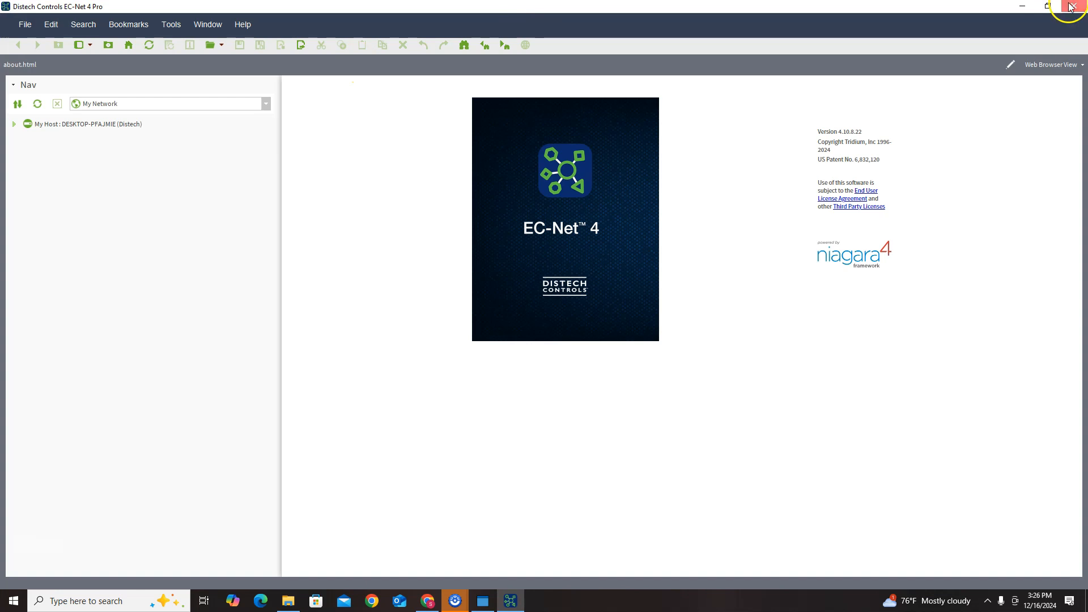